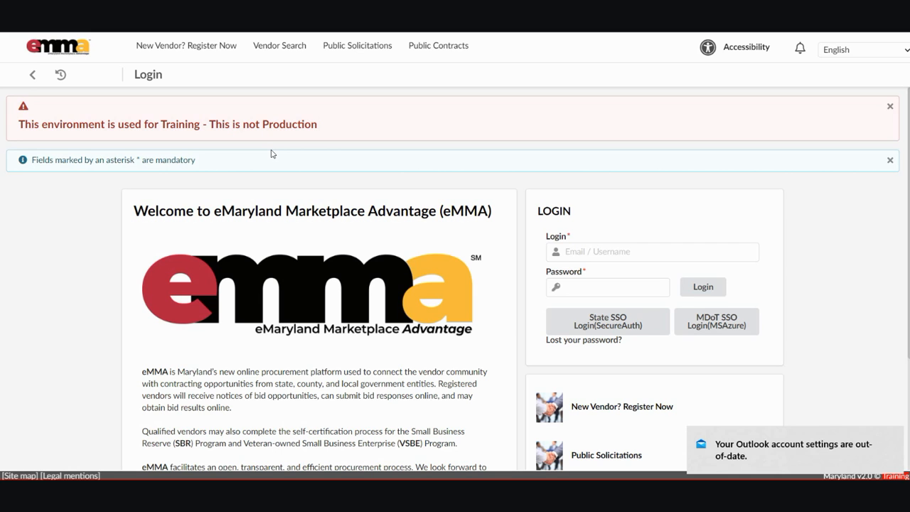
Log in to the eMMA training environment with the saved email address and the account password.
click(587, 251)
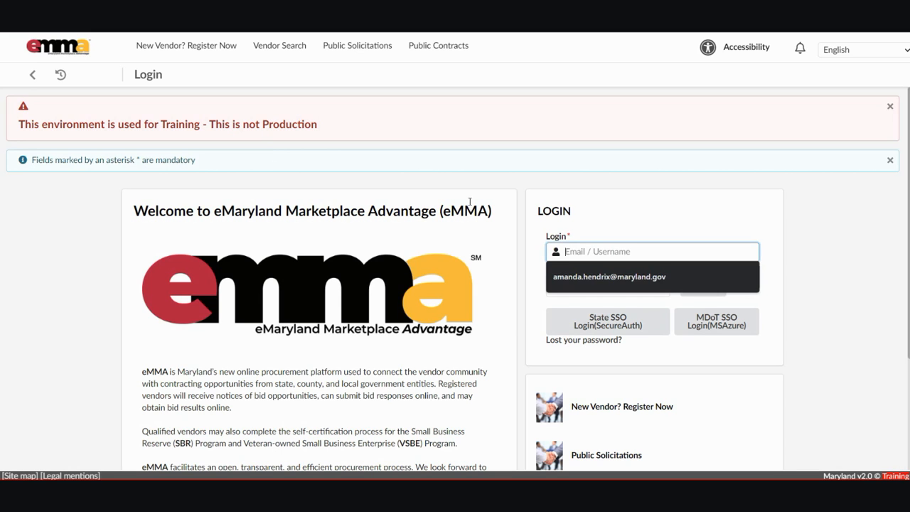
key(Down)
key(Return)
key(Tab)
text(•••••••••••••)
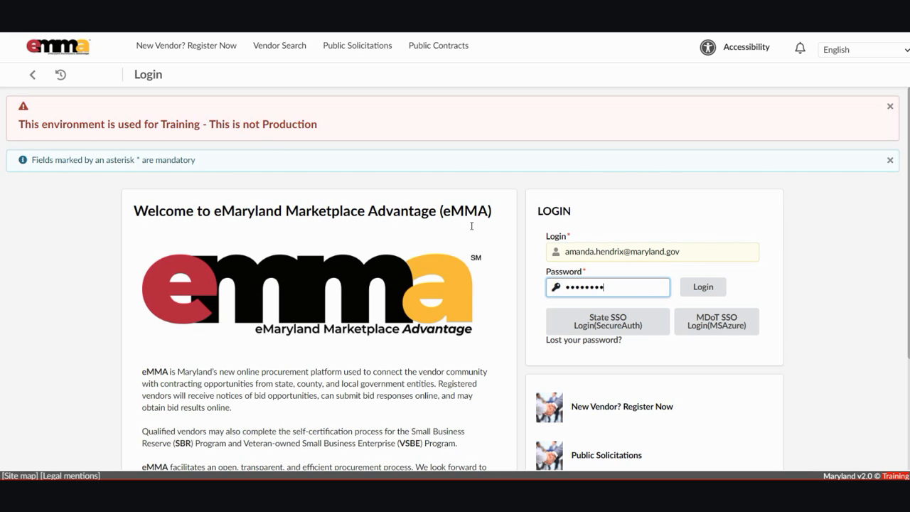
text(•)
key(Return)
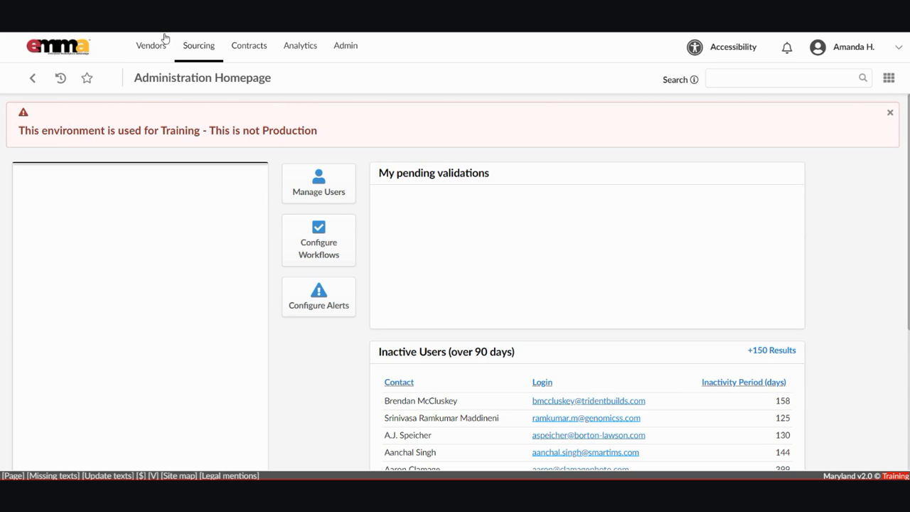
Choose Create Business Request from the Sourcing menu.
mouse_move(165, 38)
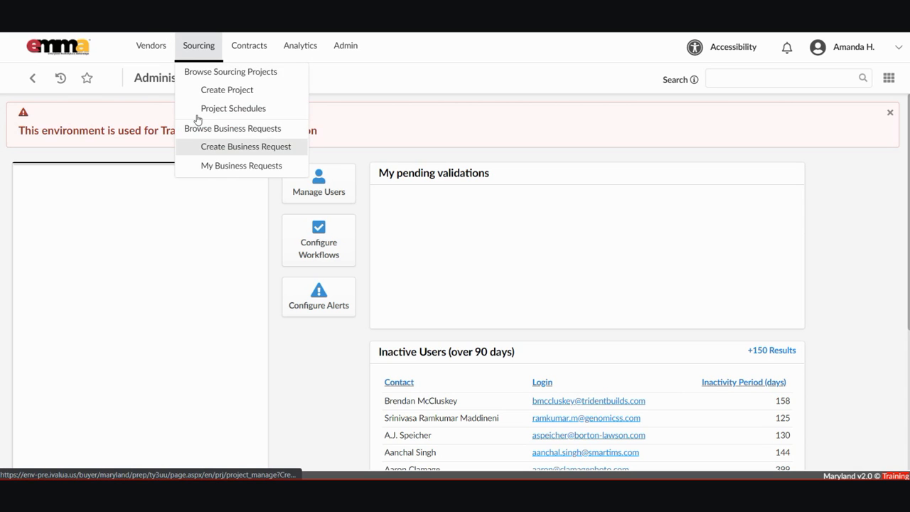
click(241, 147)
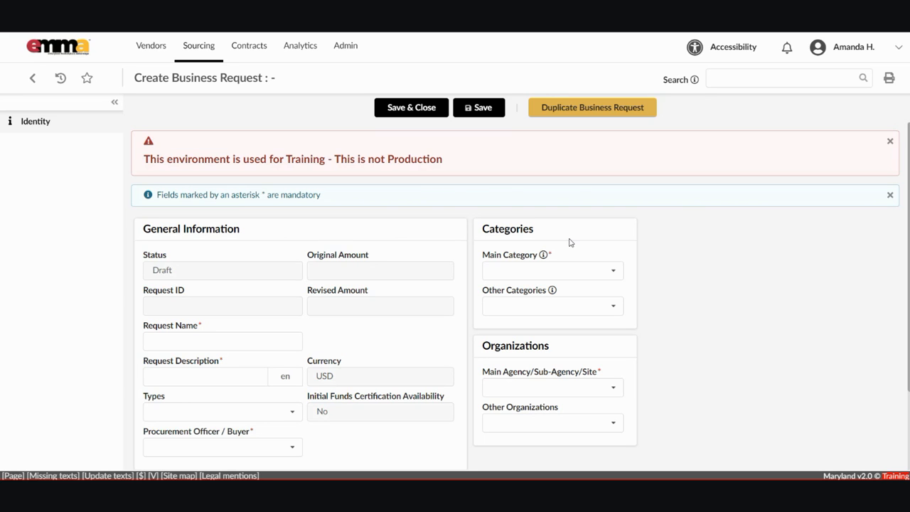
Enter 'Juniper VoIP Upgrades Masters' as the Request Name.
click(284, 341)
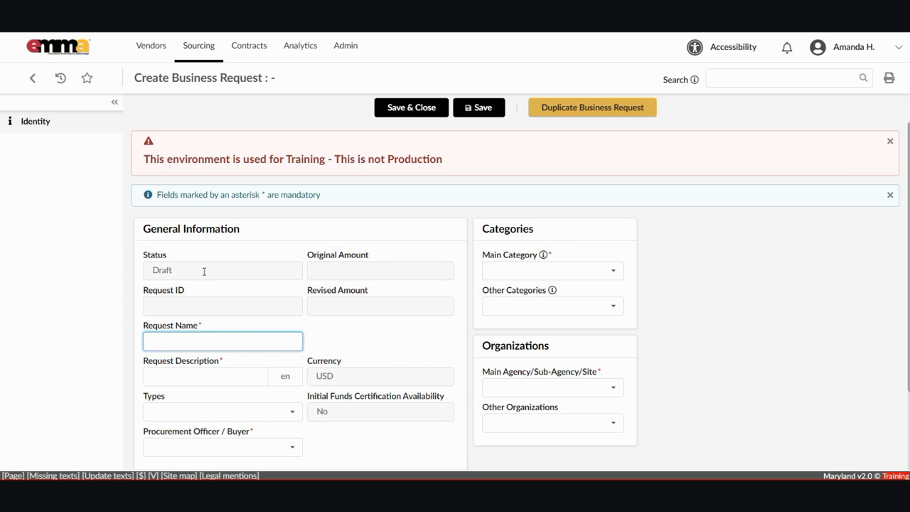
text(Juniper VoiPUpg)
key(BackSpace)
key(BackSpace)
key(BackSpace)
text(Upgrades Mast)
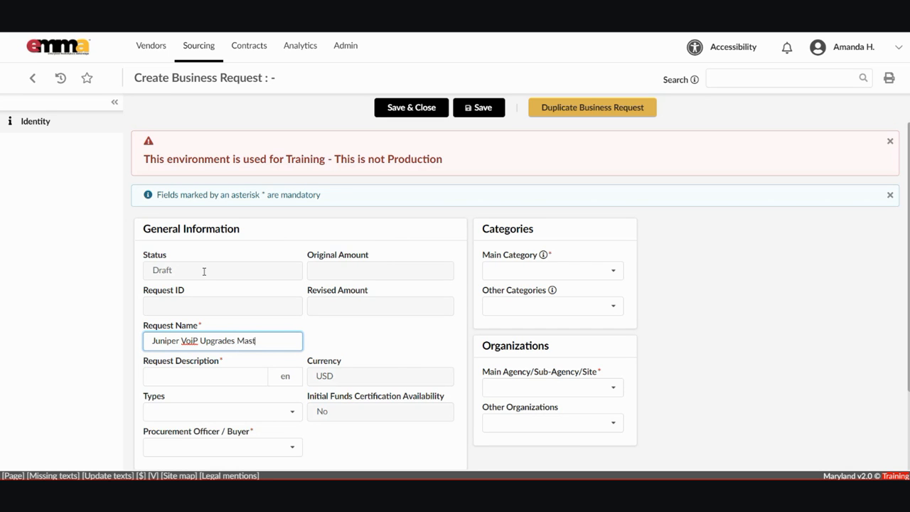
text(ers)
Enter 'Master Contractors for Juniper Upgrades' as the Request Description.
key(Tab)
text(Maser)
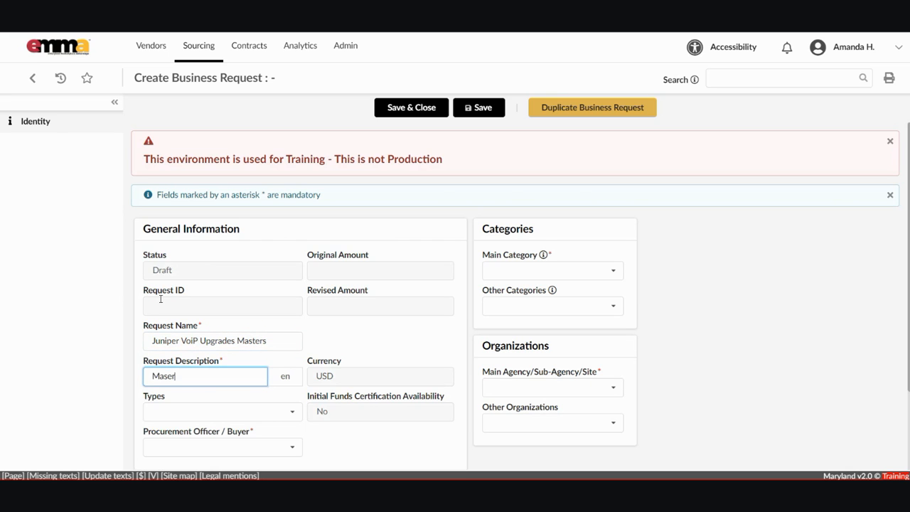
key(BackSpace)
key(BackSpace)
text(ter Contractors for U)
key(BackSpace)
text(Juniper)
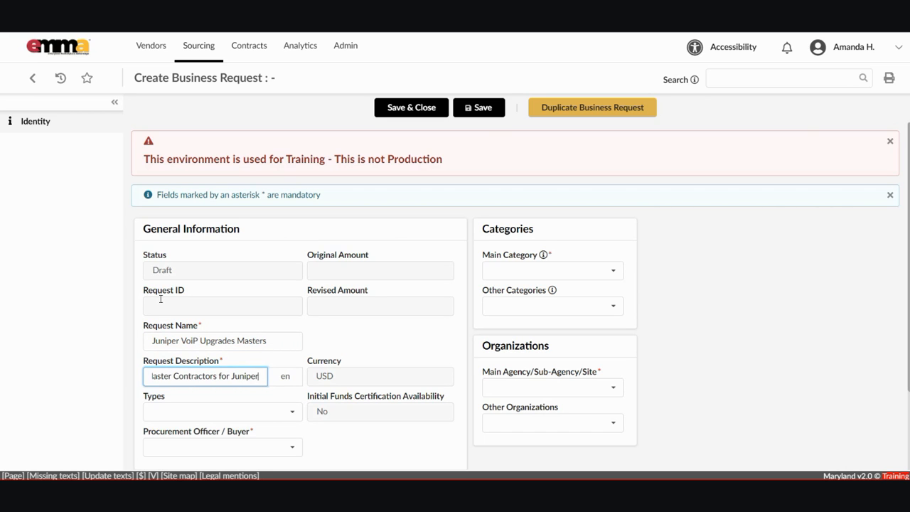
text( Upgrades)
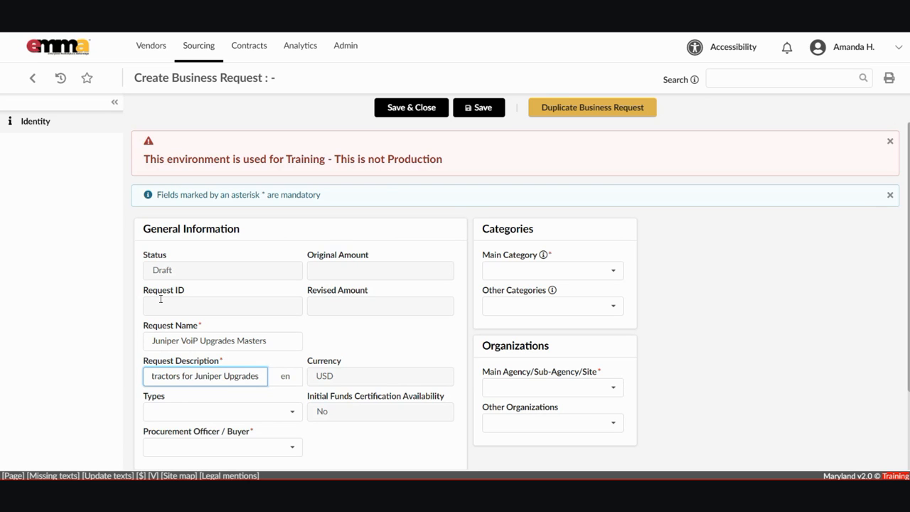
Browse the request Types list and close it without choosing a type.
click(728, 254)
scroll(731, 261, down, 1)
click(221, 376)
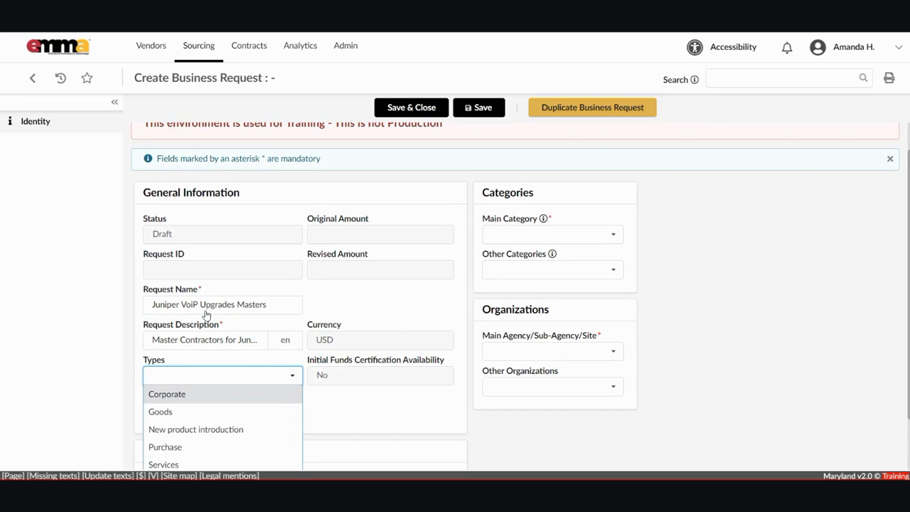
key(Down)
key(Down)
key(Down)
key(Down)
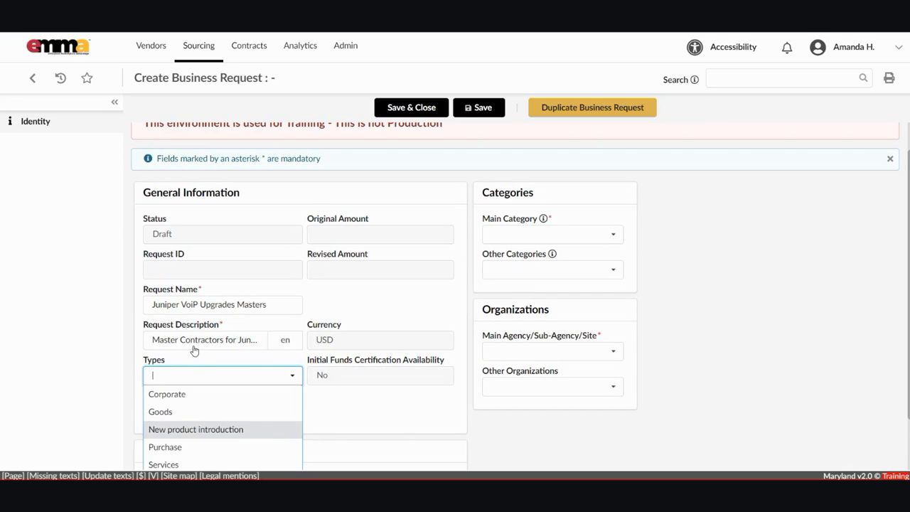
key(Up)
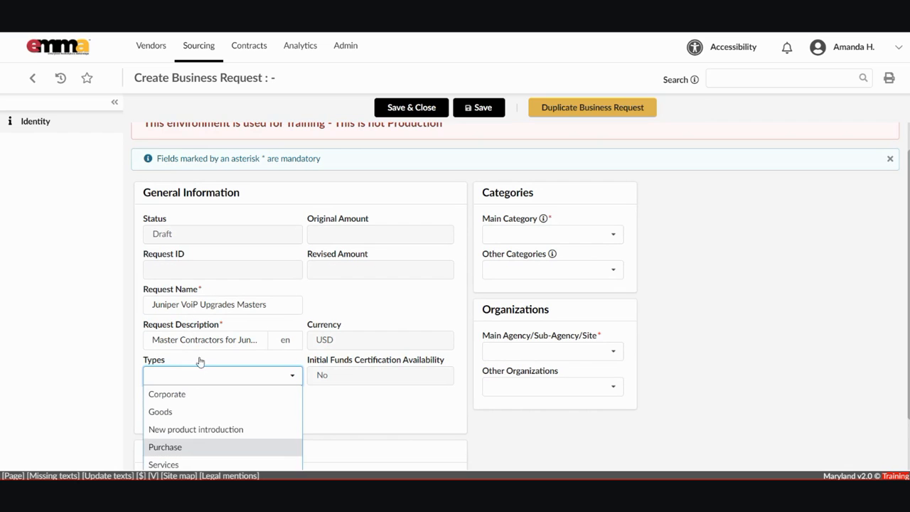
click(291, 333)
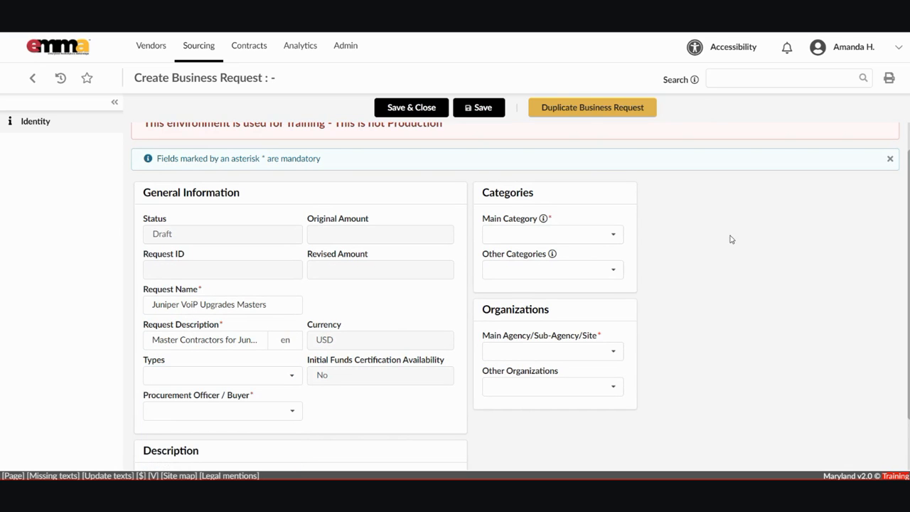
Set the Procurement Officer / Buyer field to the signed-in user.
scroll(728, 254, down, 2)
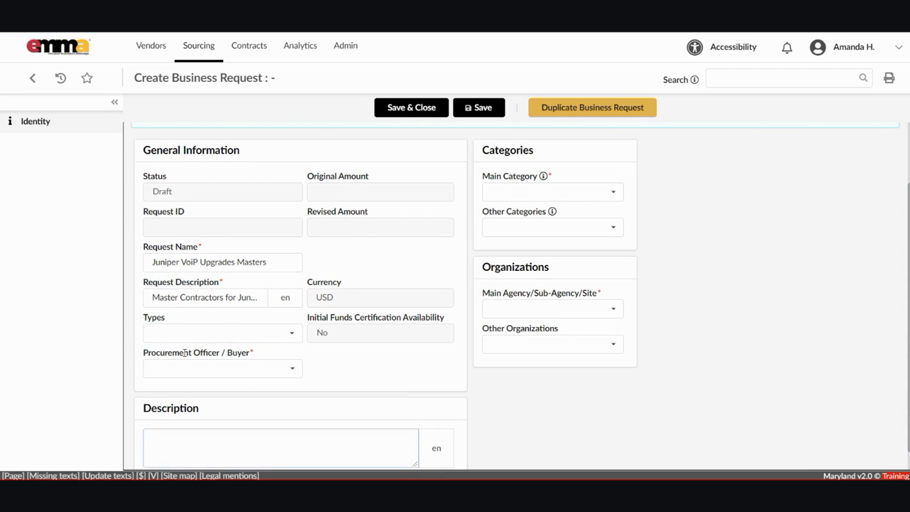
click(237, 368)
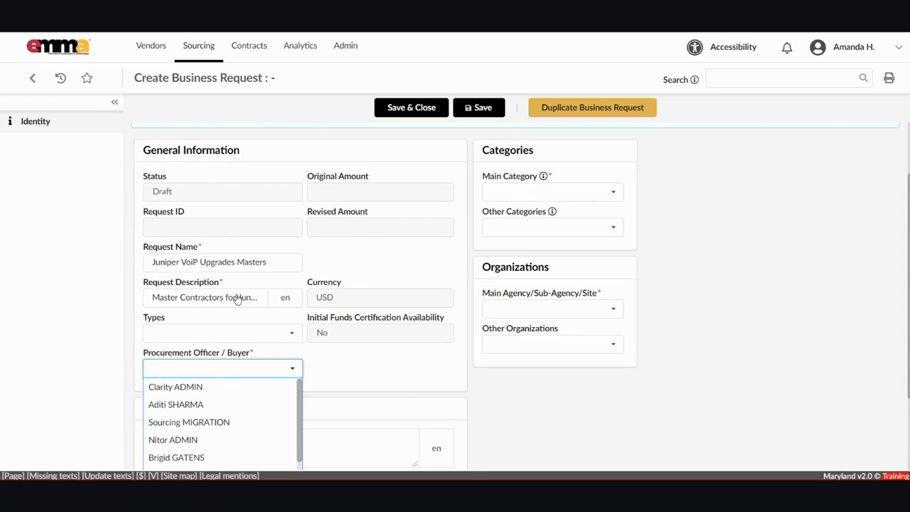
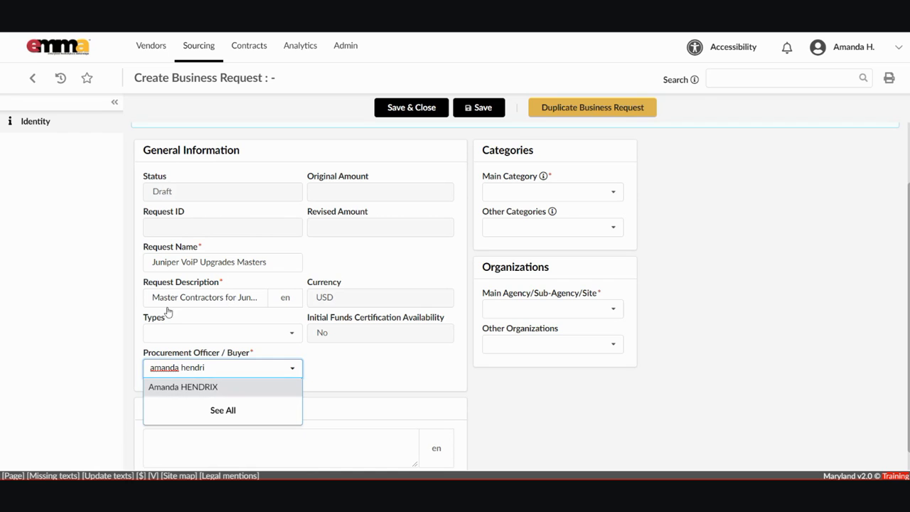
key(Return)
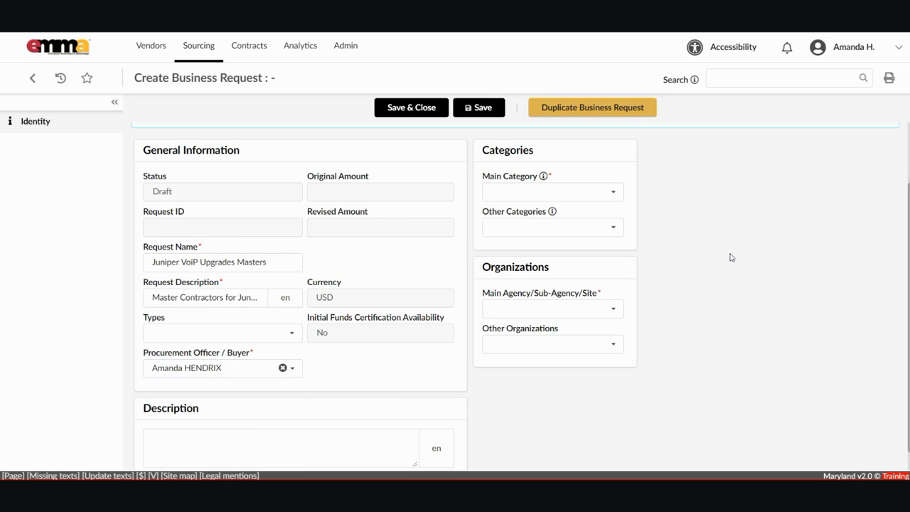
scroll(729, 263, down, 1)
Write the Description 'Establish Master Contractors to provide Juniper VoiP Upgrades.'.
click(170, 425)
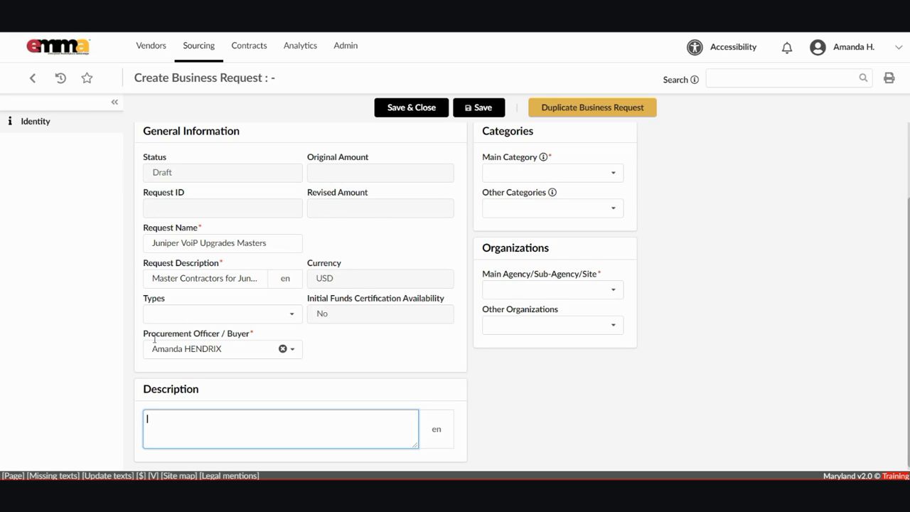
text(Establish Master Cont)
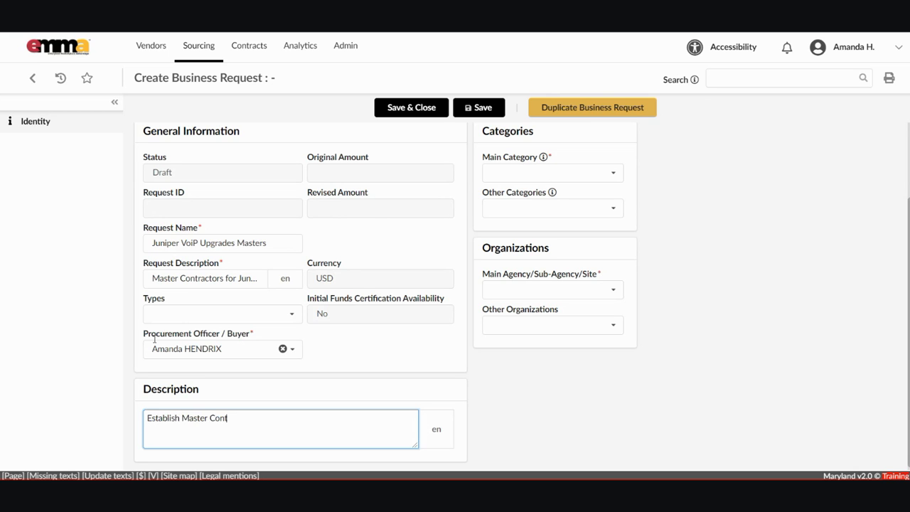
text(ractors to provide Junierper)
key(BackSpace)
key(BackSpace)
key(BackSpace)
key(BackSpace)
key(BackSpace)
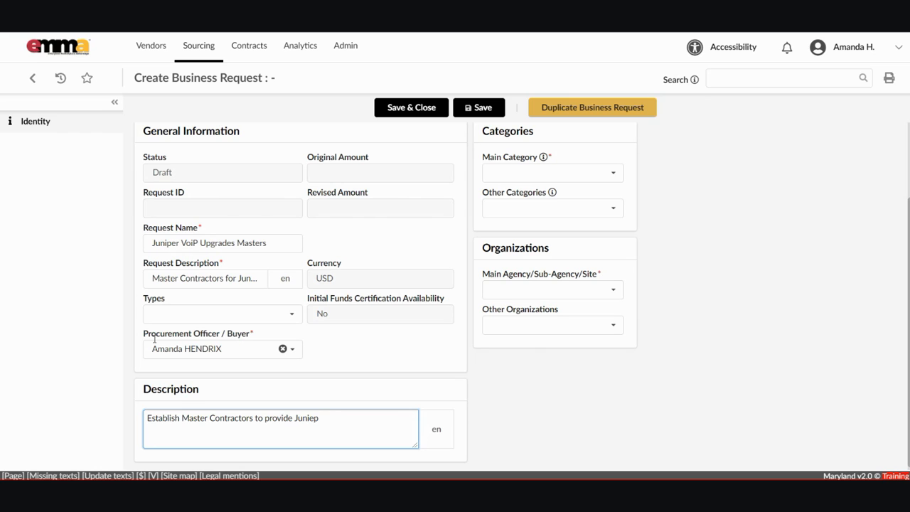
text(per VoiP Upgrades.)
click(729, 287)
scroll(731, 285, up, 1)
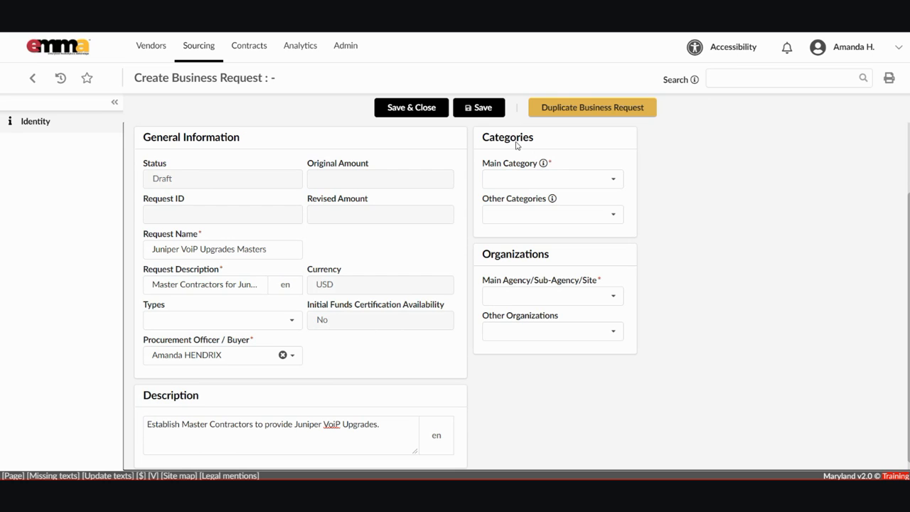
Pick Main Category 31000000 - Manufacturing Components and Supplies by searching 3100.
click(517, 178)
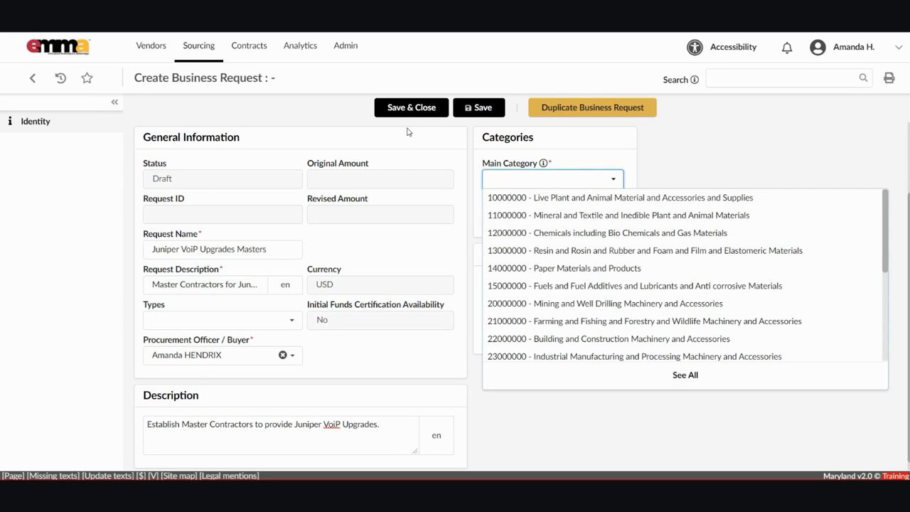
text(3100)
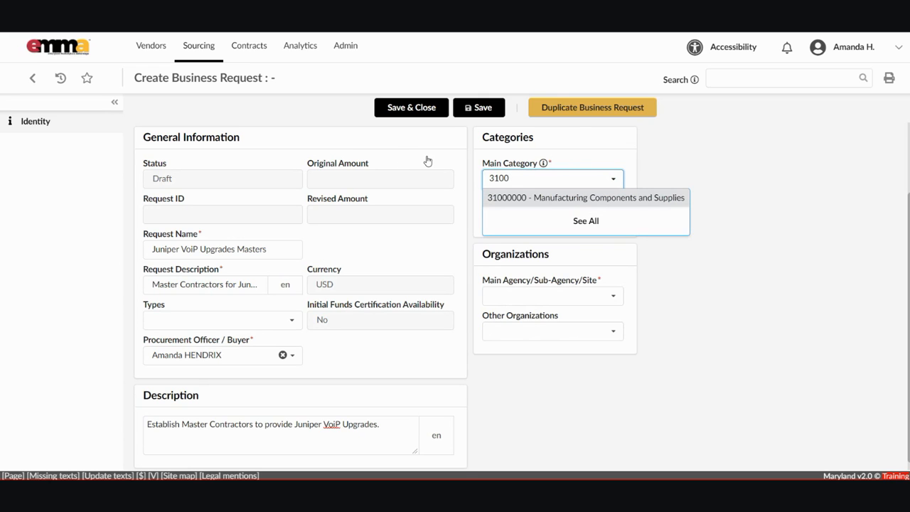
key(Return)
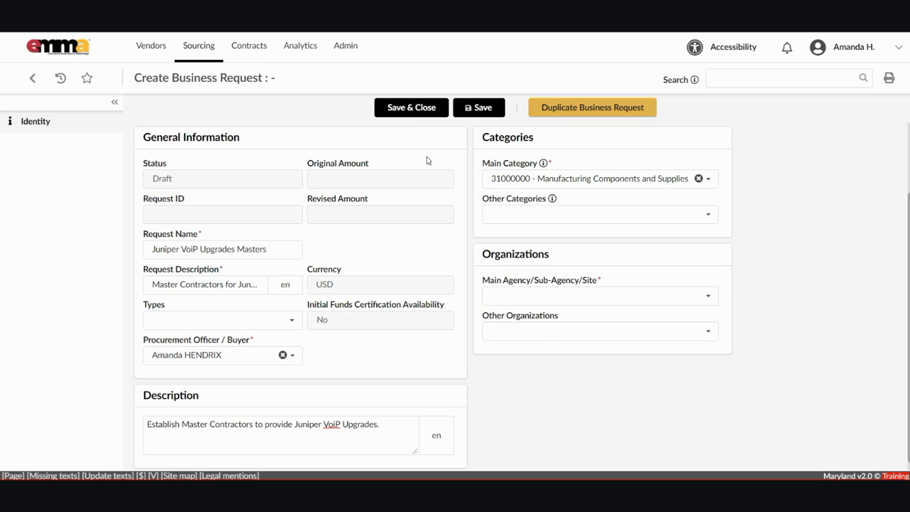
key(Tab)
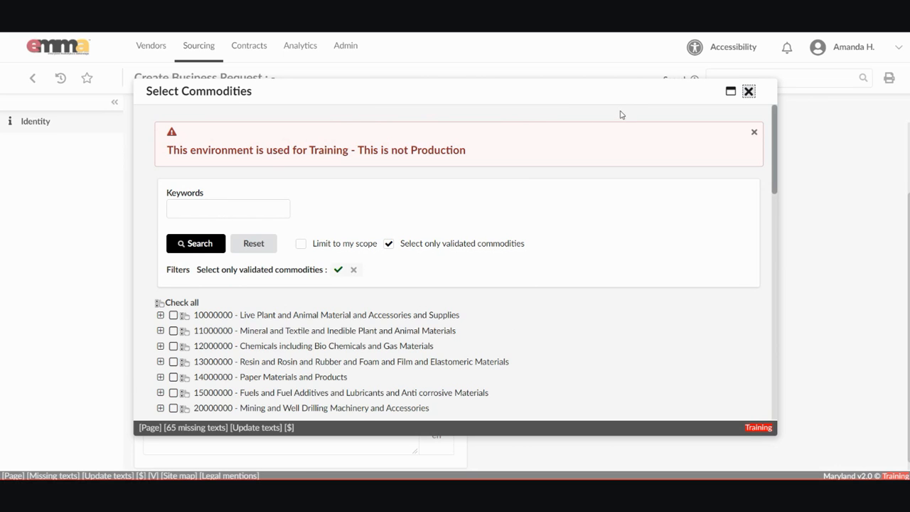
Tick 31160000 - Hardware in the Select Commodities dialog and confirm it as an Other Category.
scroll(621, 126, down, 1)
scroll(621, 128, down, 3)
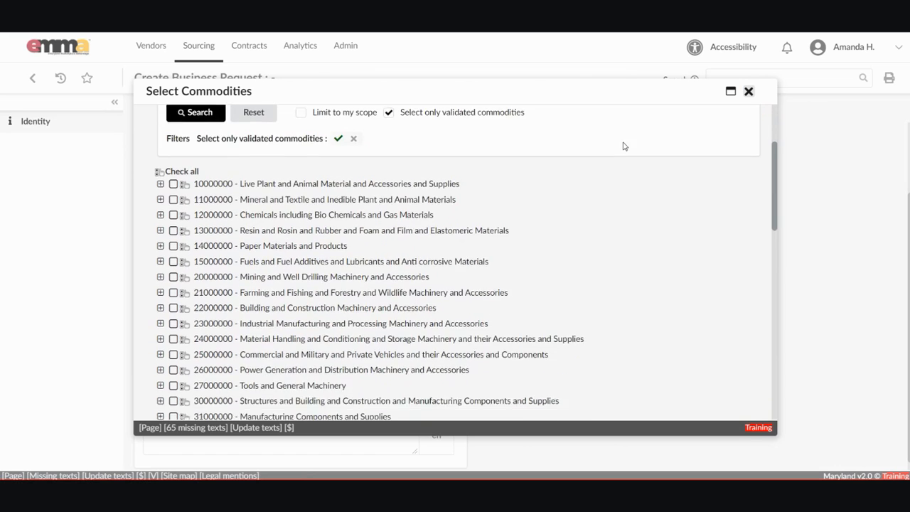
scroll(623, 153, up, 1)
scroll(622, 140, up, 2)
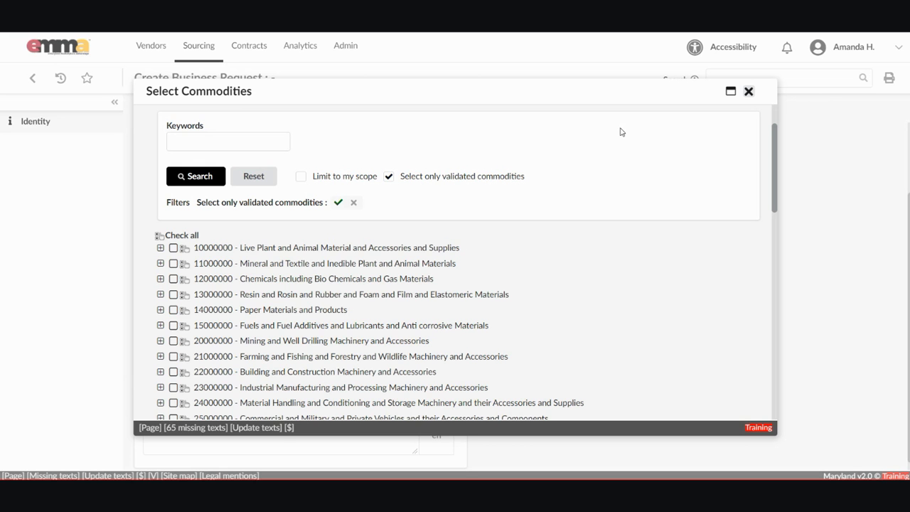
scroll(623, 149, down, 2)
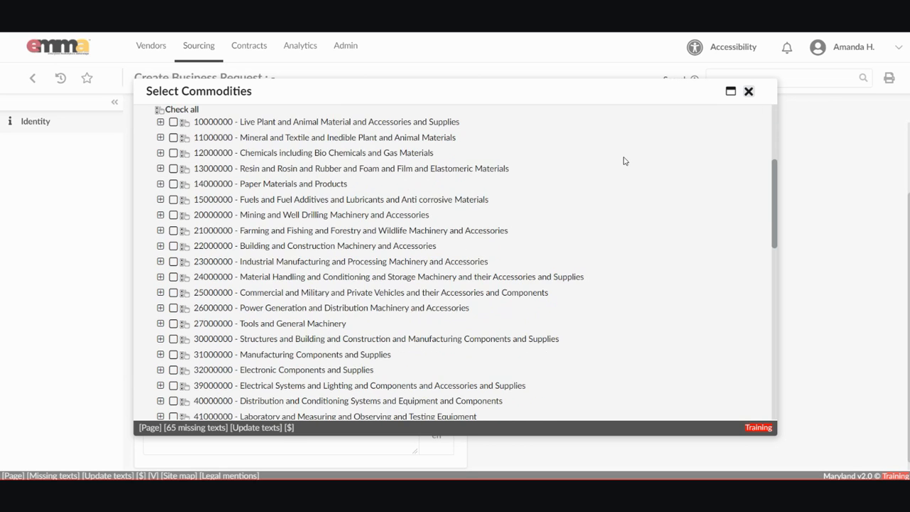
scroll(625, 178, down, 2)
scroll(630, 171, up, 1)
scroll(631, 177, down, 1)
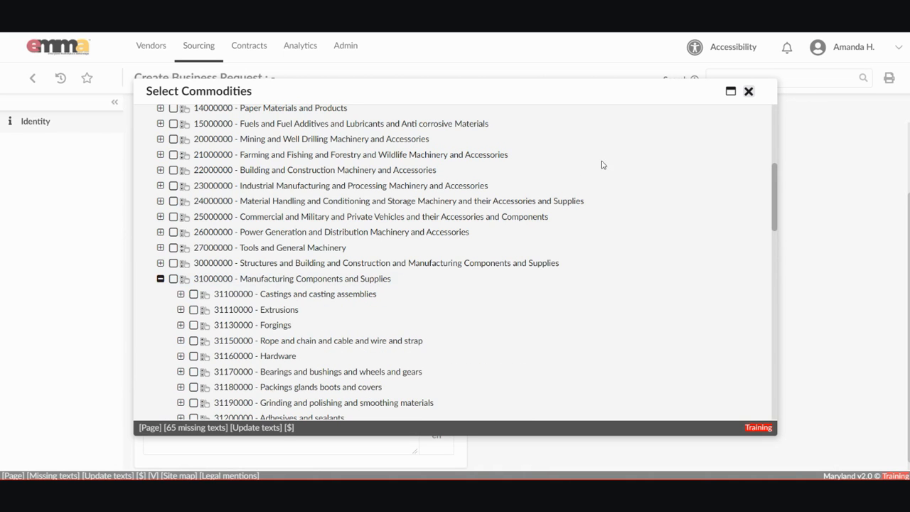
scroll(619, 167, down, 3)
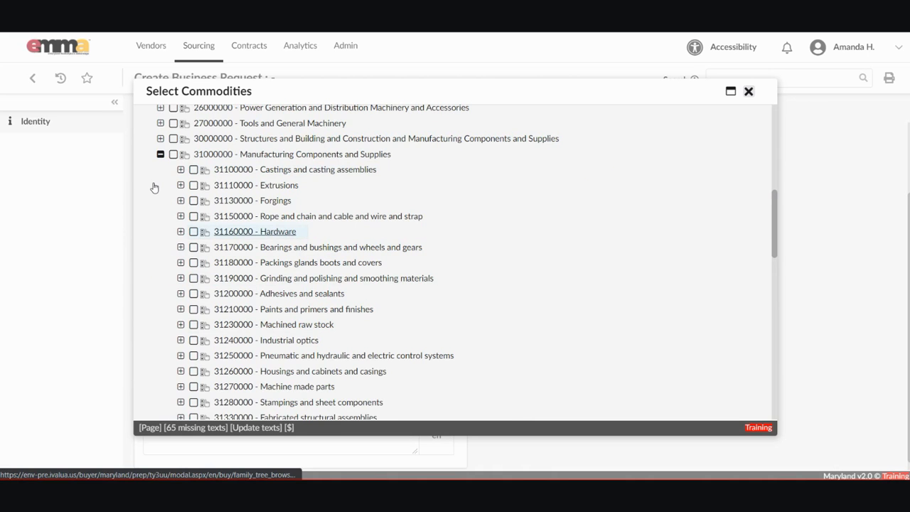
click(193, 232)
click(193, 232)
click(194, 231)
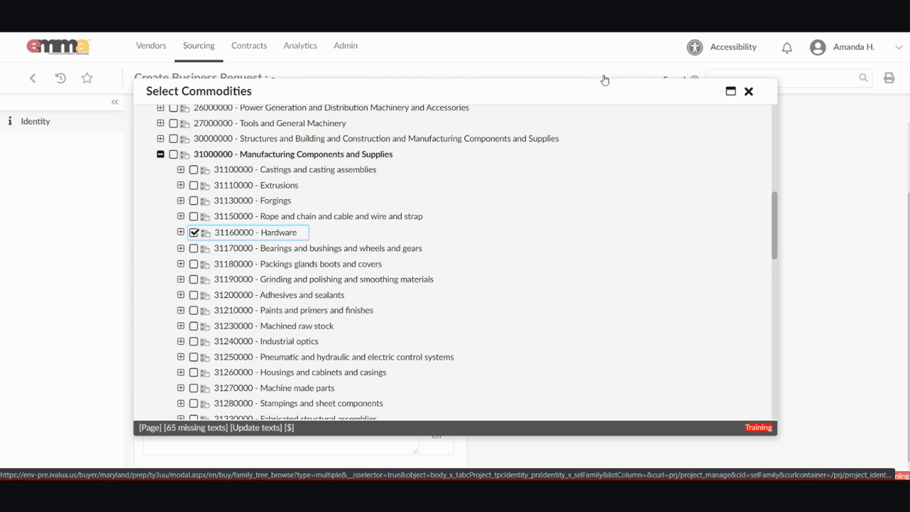
click(749, 91)
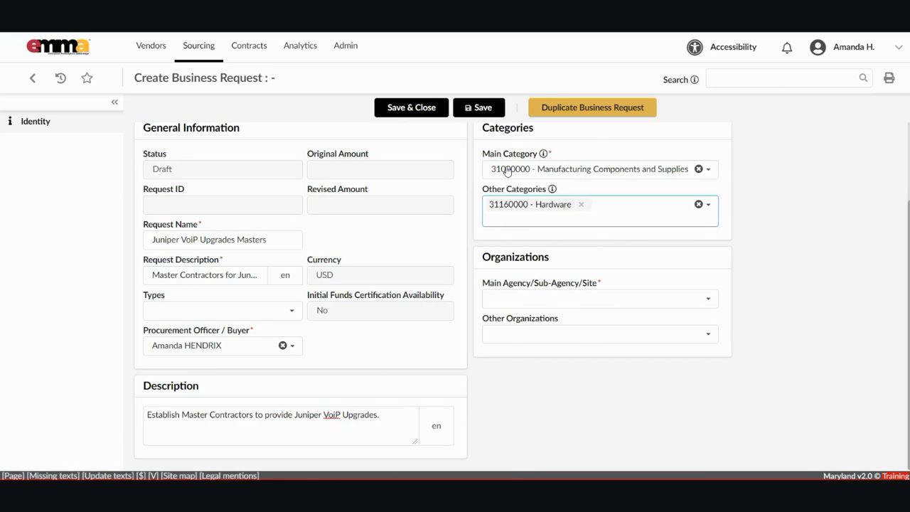
Choose Department of General Services (MDDGS) as the Main Agency/Sub-Agency/Site.
click(658, 159)
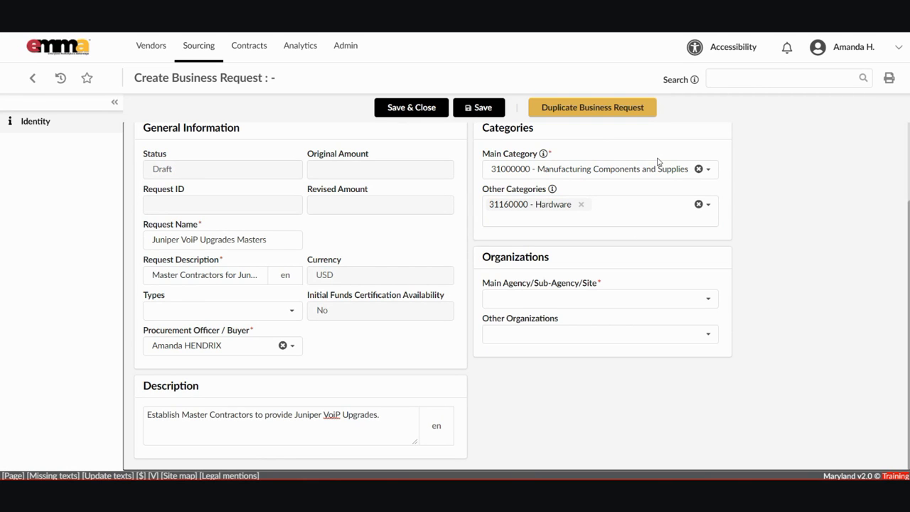
click(530, 298)
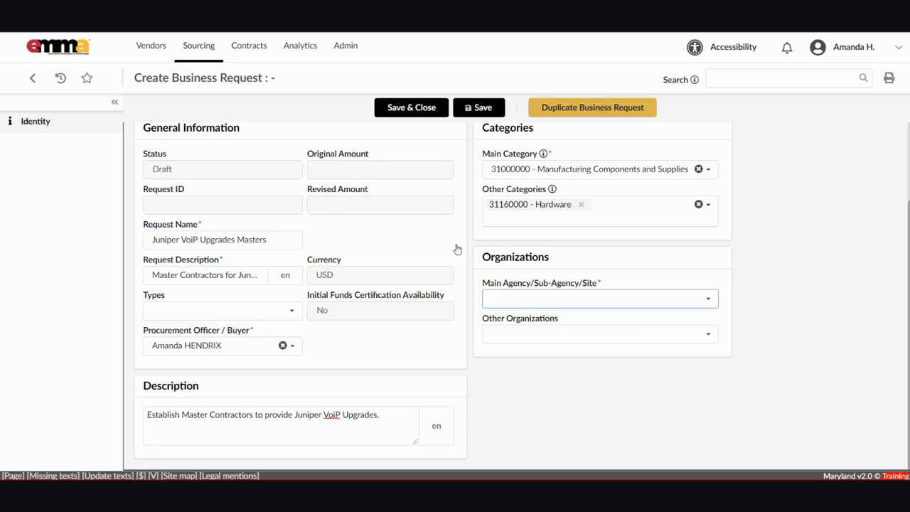
click(708, 299)
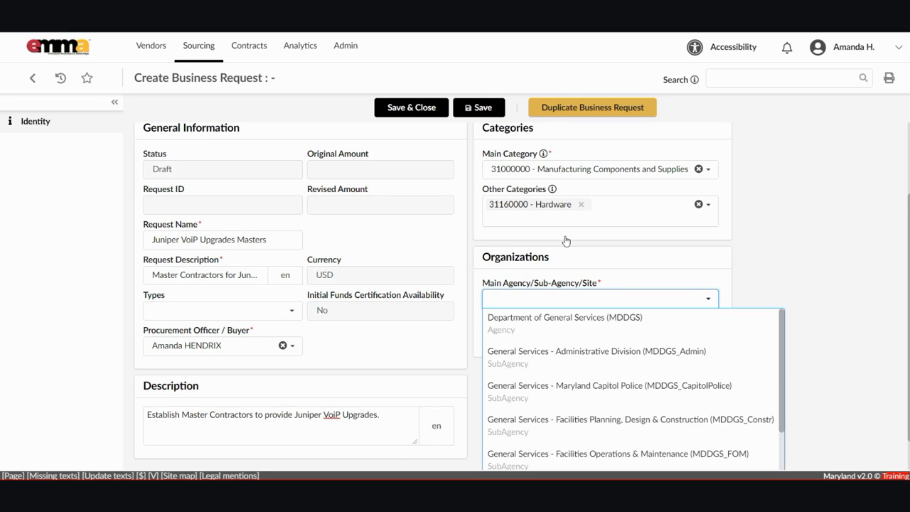
click(730, 215)
click(526, 298)
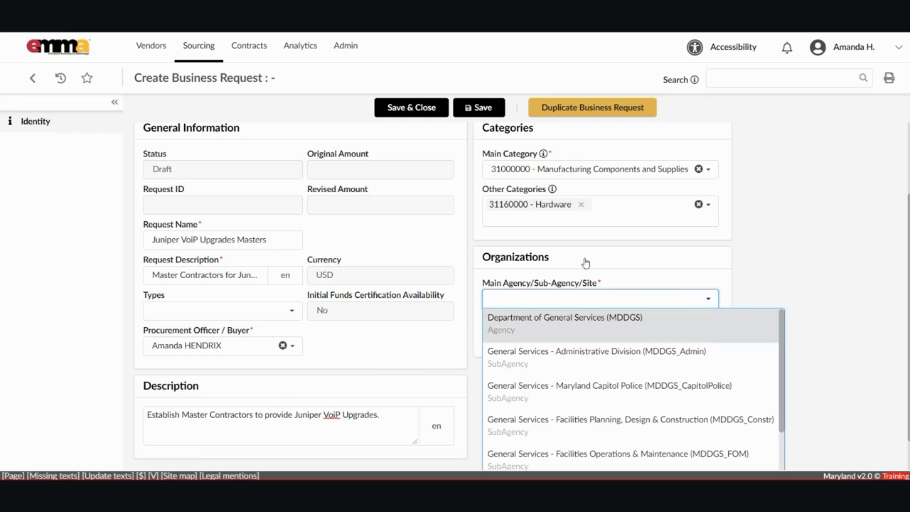
click(728, 249)
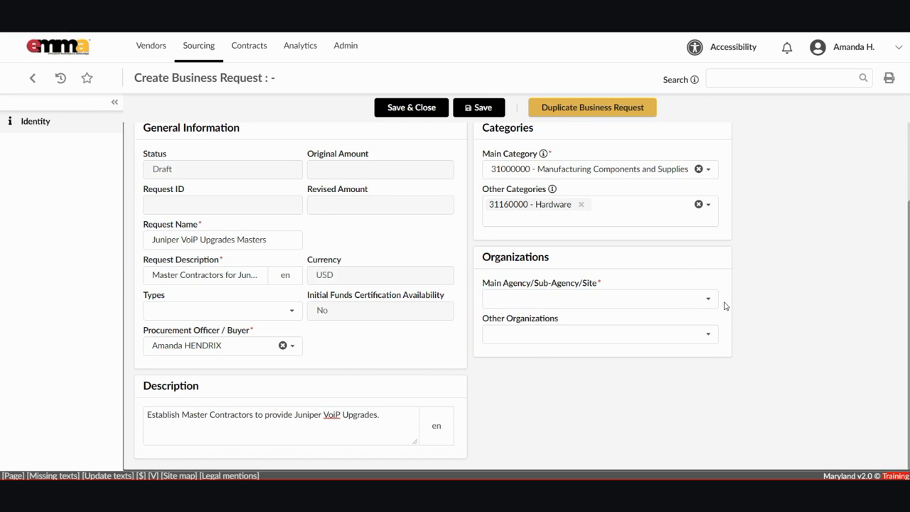
click(584, 299)
click(572, 318)
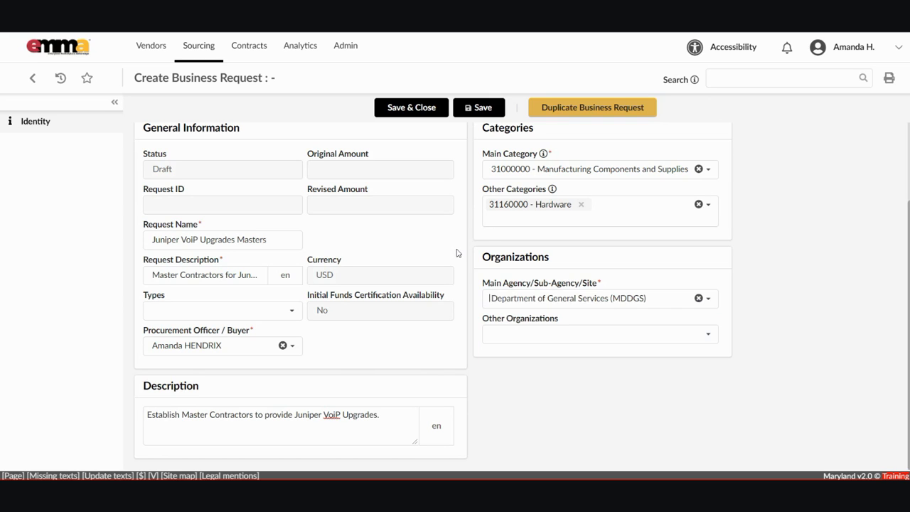
key(Tab)
Save and close the request, confirming the existing-agreements reminder.
click(411, 107)
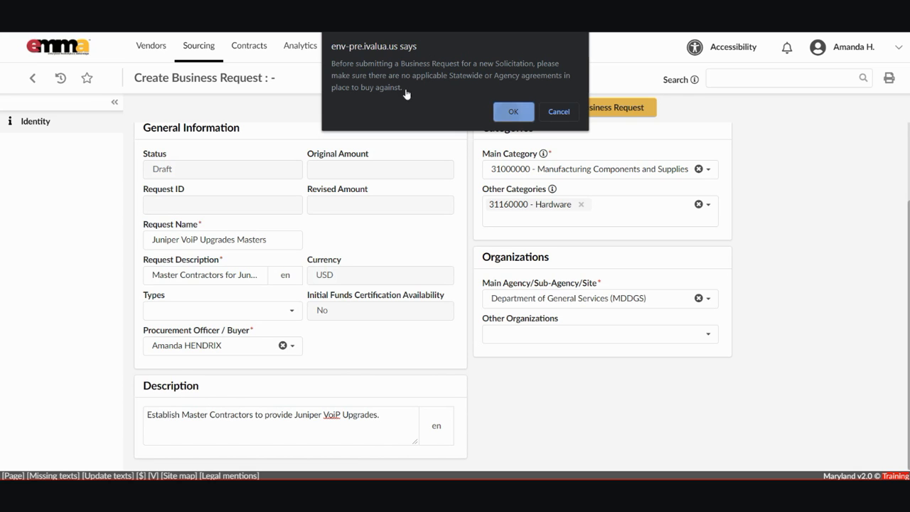
key(Return)
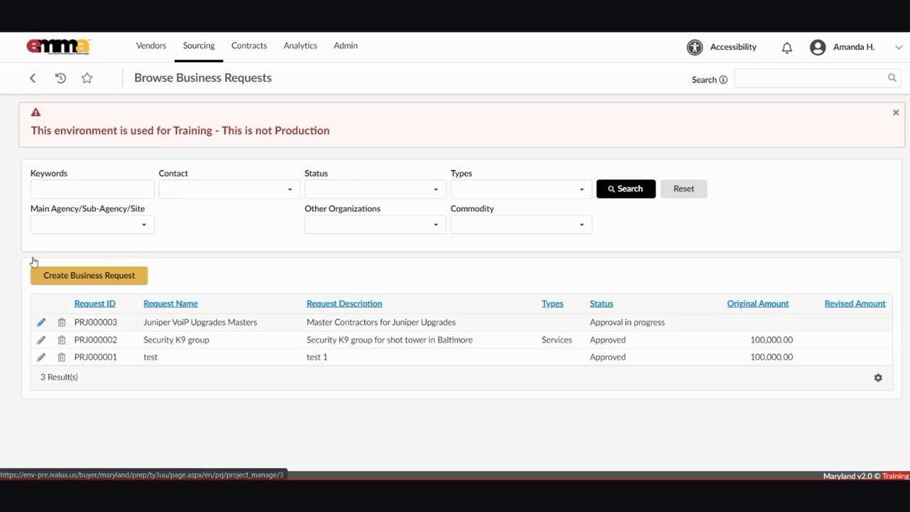
Edit request PRJ000003 from the Browse Business Requests results.
click(41, 322)
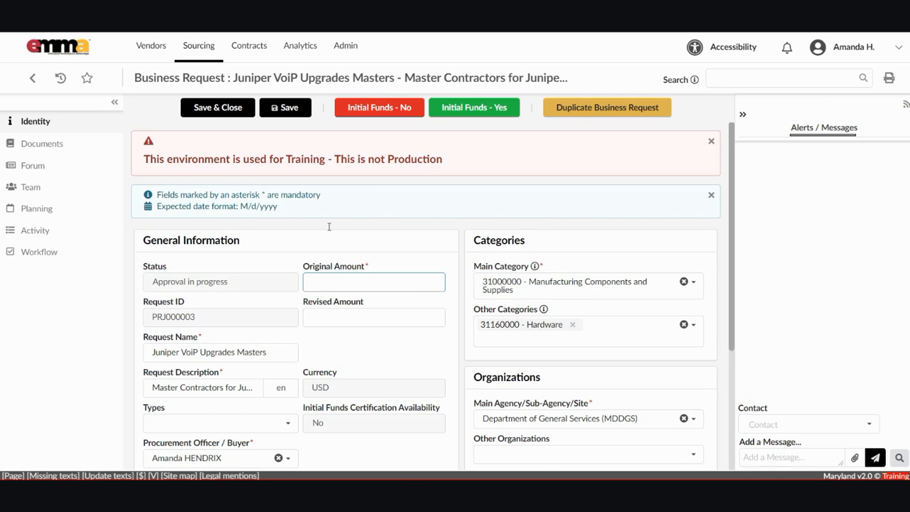
Set PRJ000003's original amount to 5,000,000.00, save it, and go to its Documents.
right_click(411, 284)
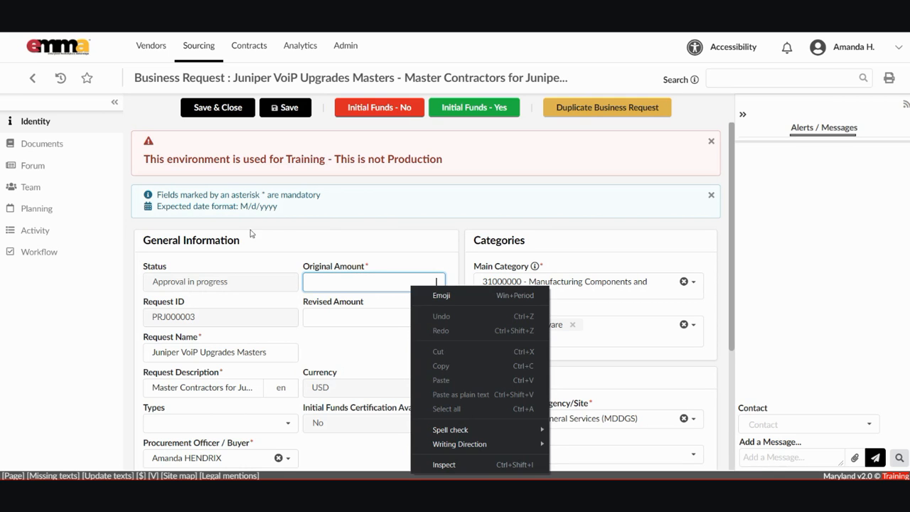
key(Escape)
text(5000000.00)
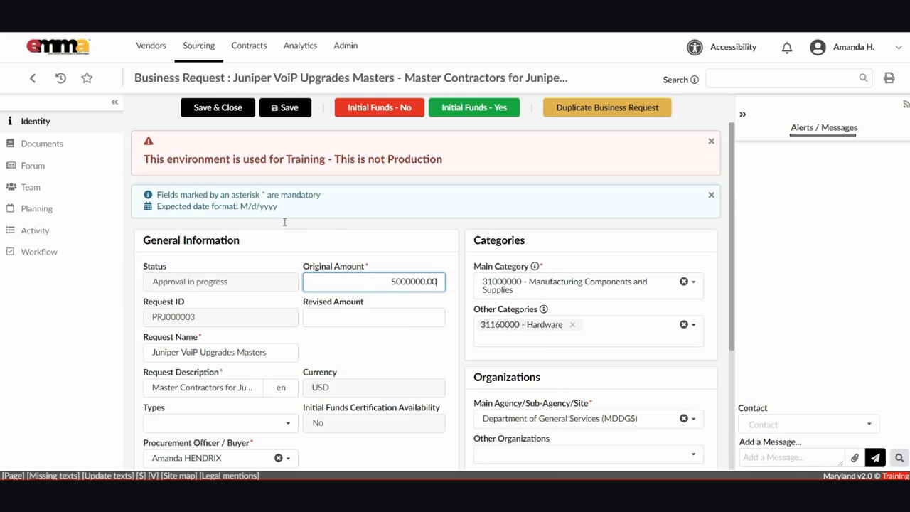
click(282, 108)
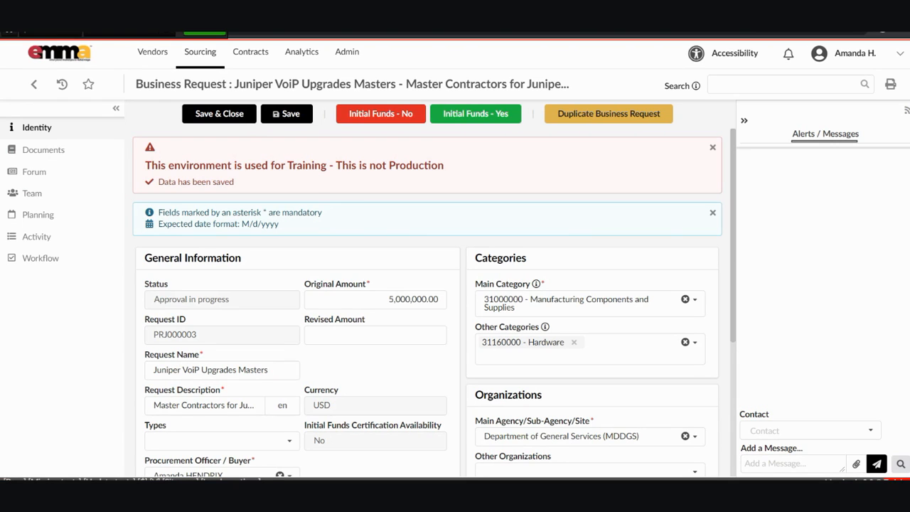
click(44, 150)
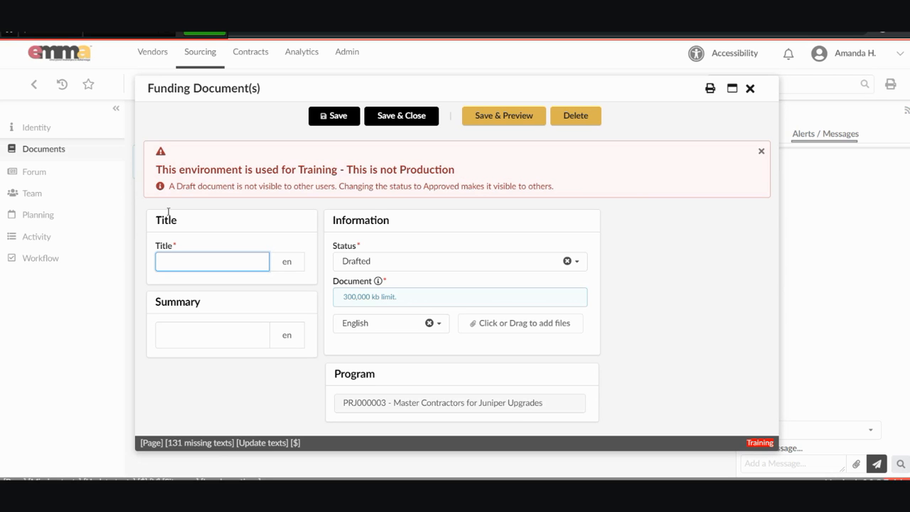
Title the funding document 'Initial Funds Certification' and set its status to Approved.
text(Initial Funds Certification)
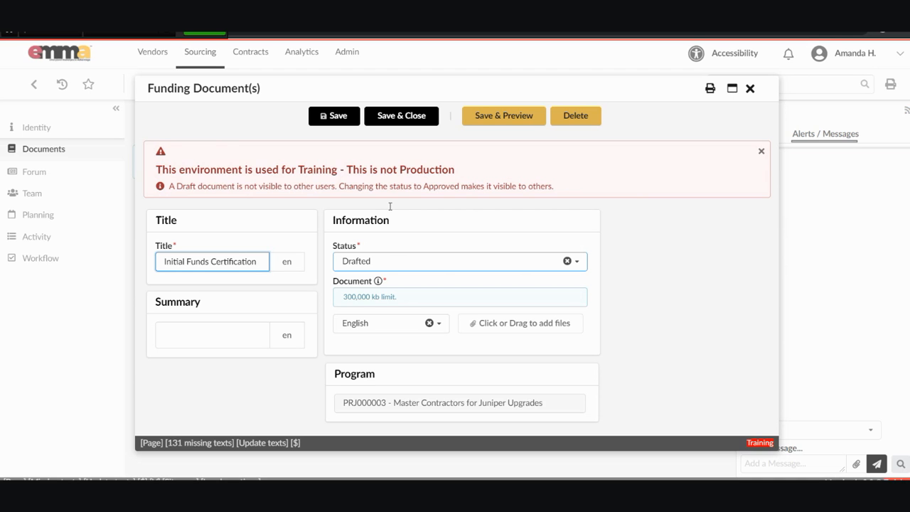
click(460, 261)
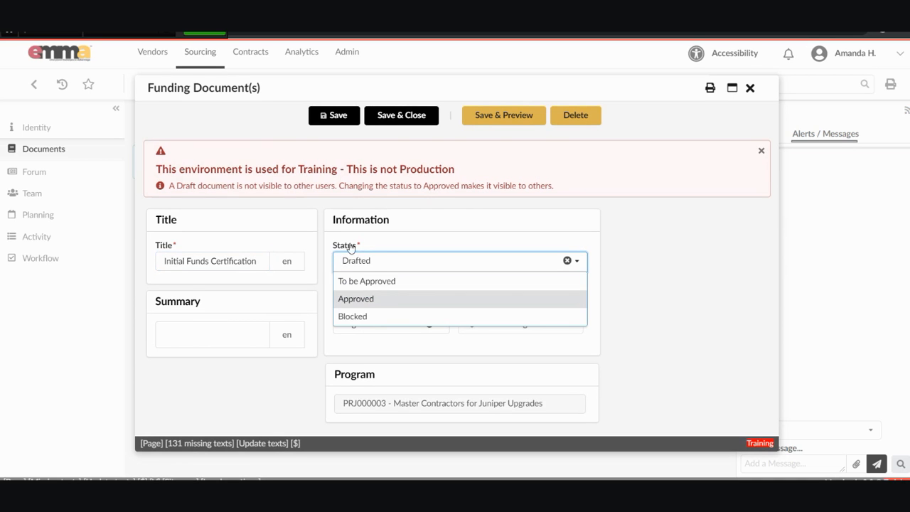
click(347, 298)
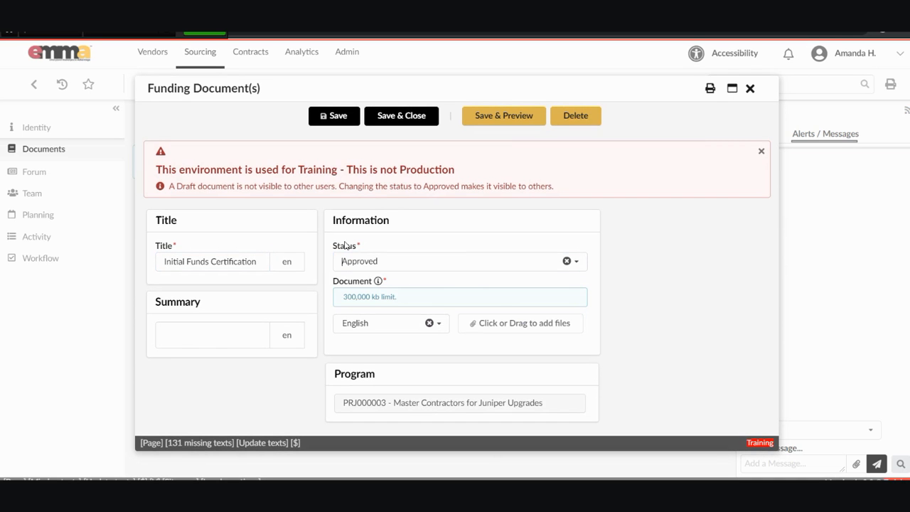
click(195, 277)
key(Tab)
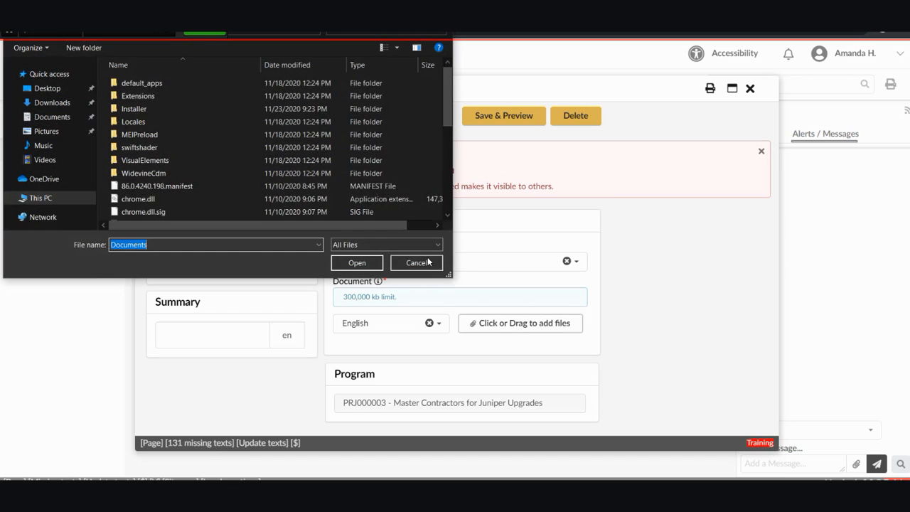
Attach FUND CERTIFICATION.docx from the Desktop and save and close the funding document.
click(41, 87)
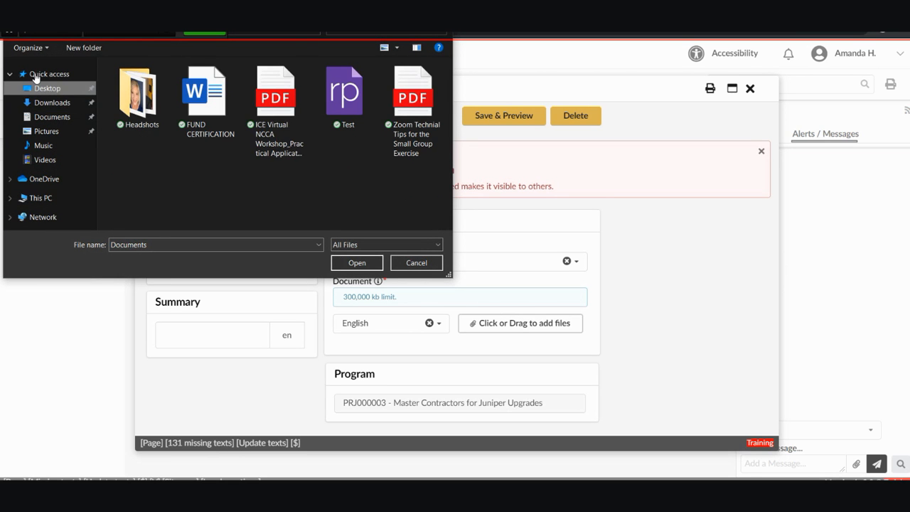
click(206, 100)
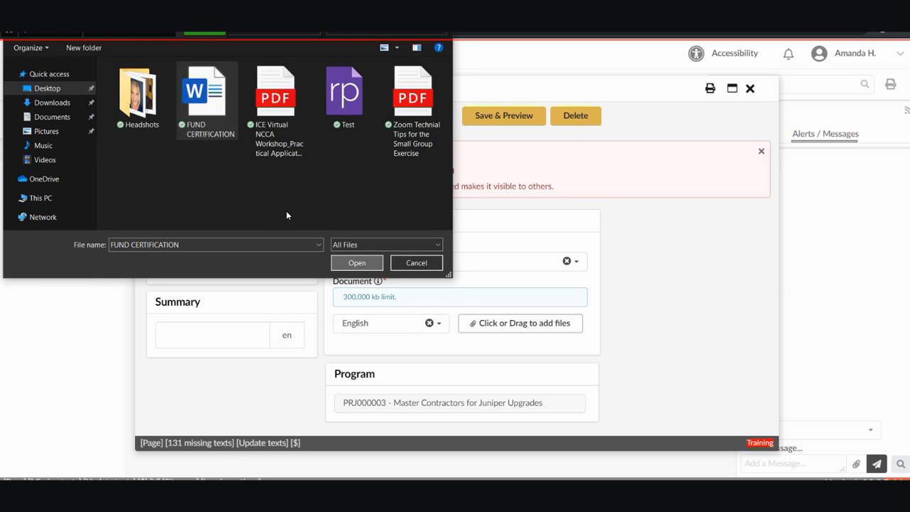
key(Return)
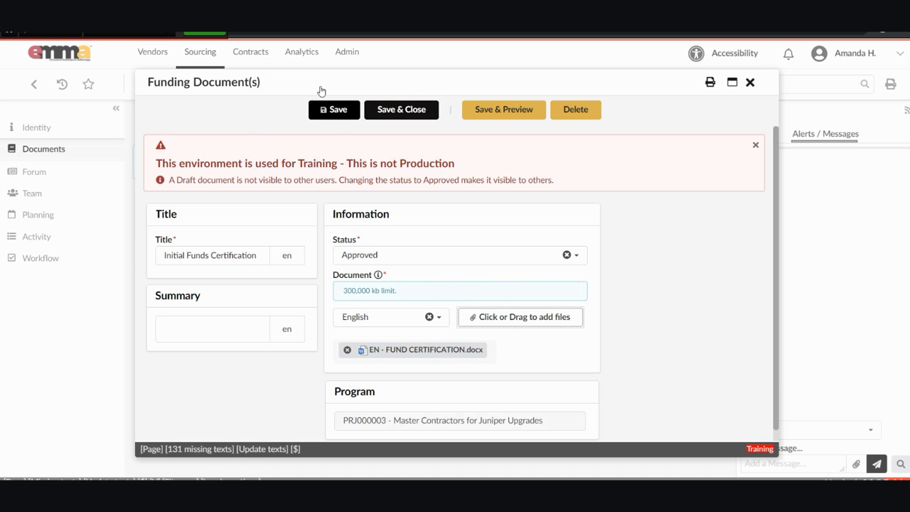
click(401, 110)
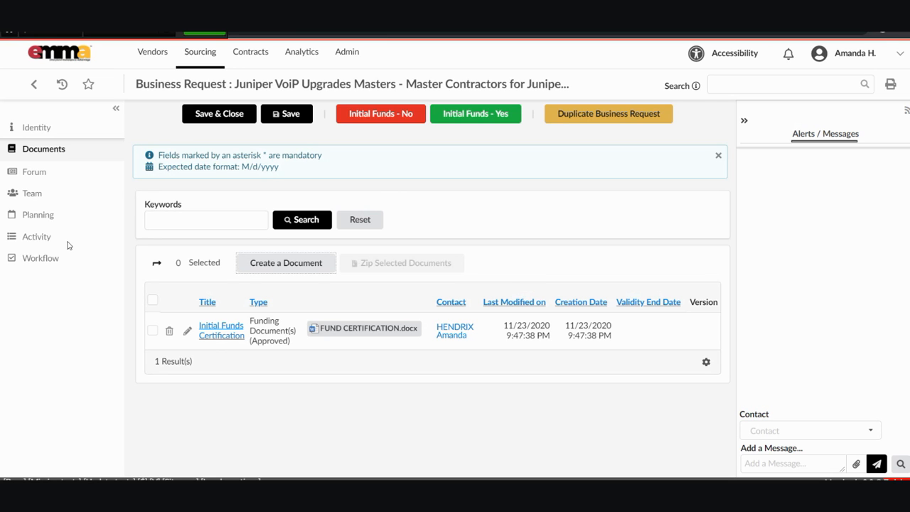
Show the request's Workflow at the Initial Fund Certification step.
click(42, 258)
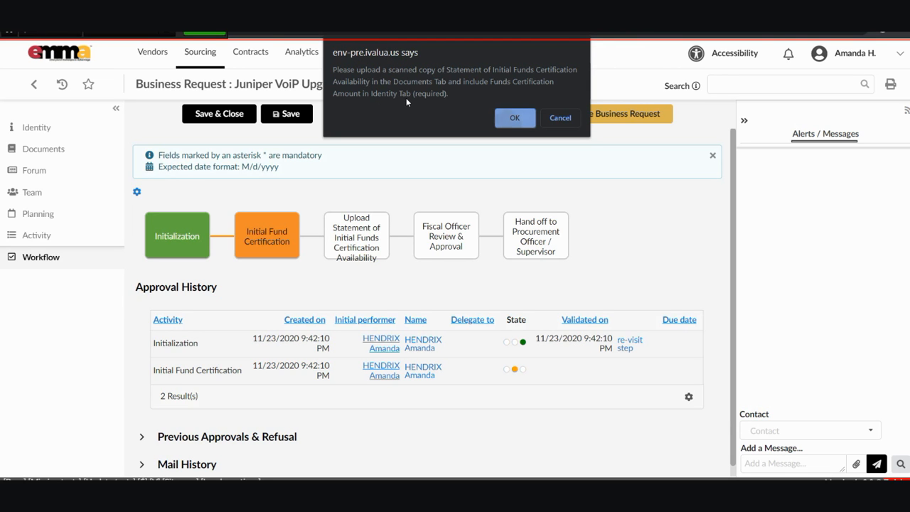
Accept the funds certification upload reminder alert with OK.
key(Return)
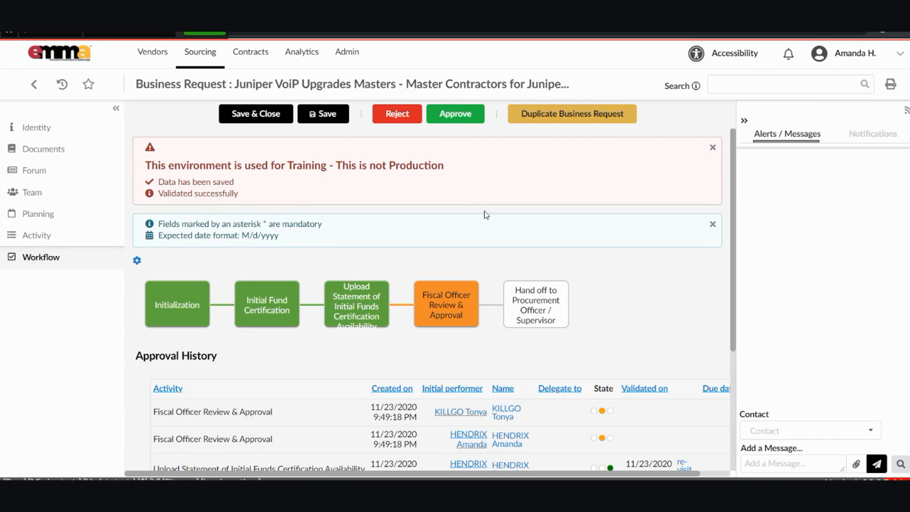
Save the Juniper VoIP request and go back to the Browse Business Requests list.
click(322, 114)
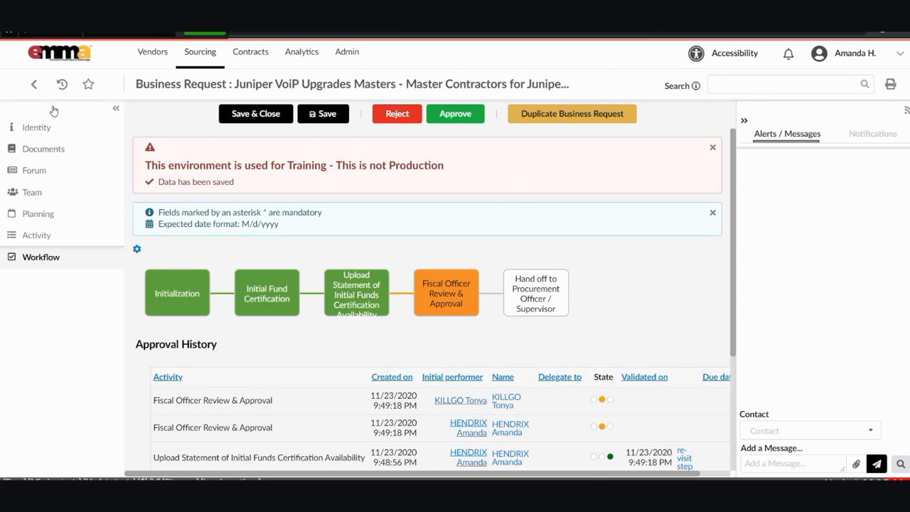
click(16, 25)
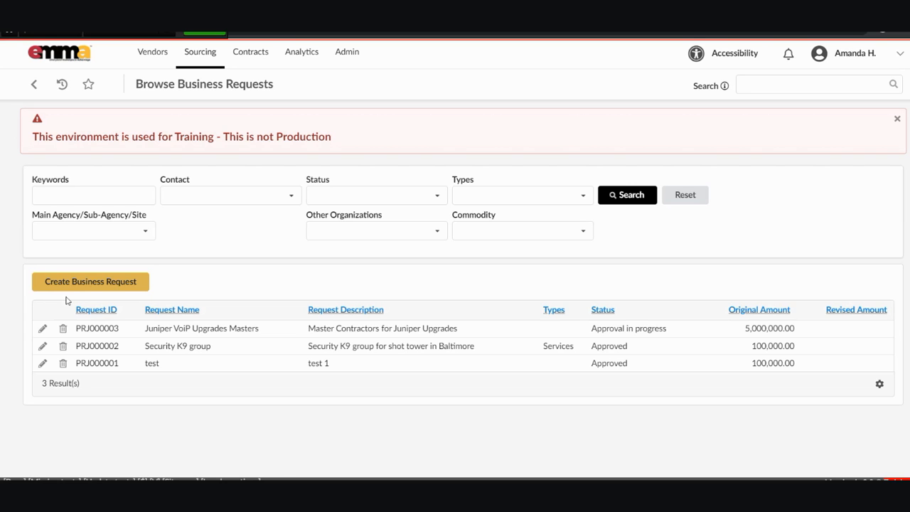
Edit PRJ000003 from its row in the Browse Business Requests table.
click(41, 327)
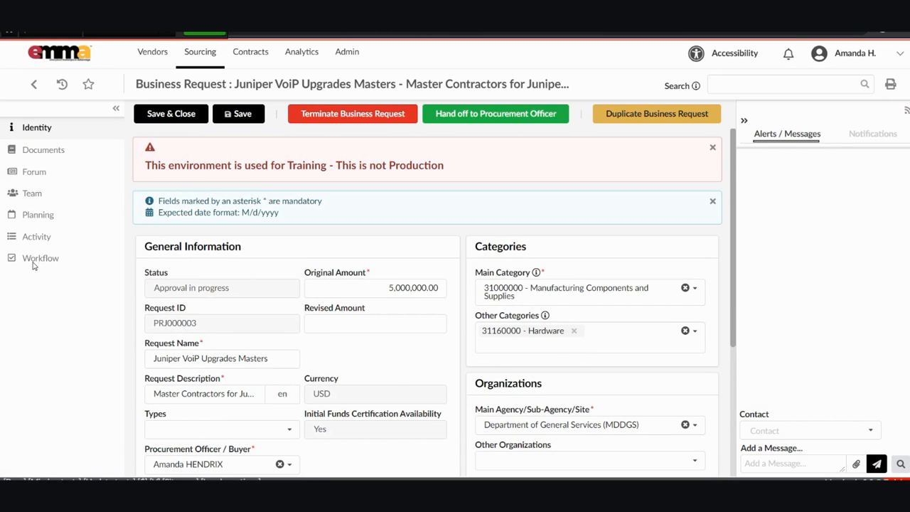
Show the Workflow, with Hand off to Procurement Officer / Supervisor pending.
click(33, 263)
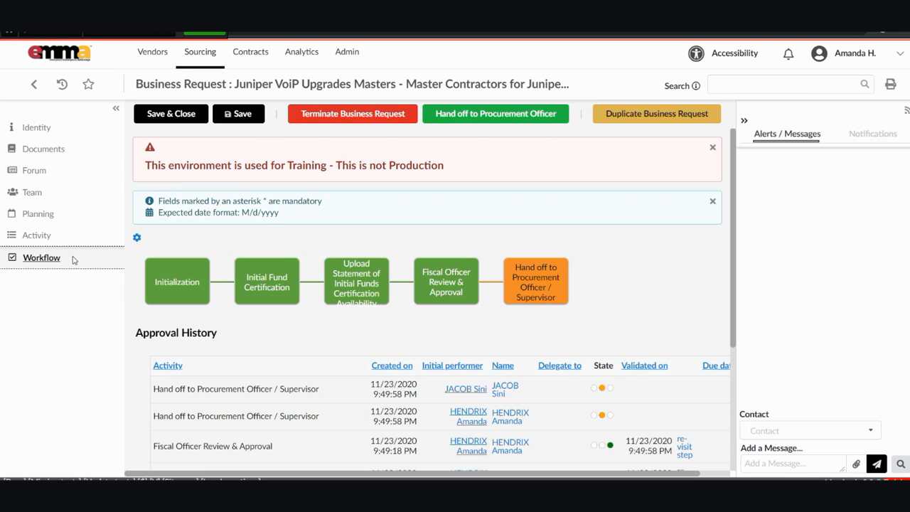
Return to PRJ000003's Identity page showing its general information.
click(35, 128)
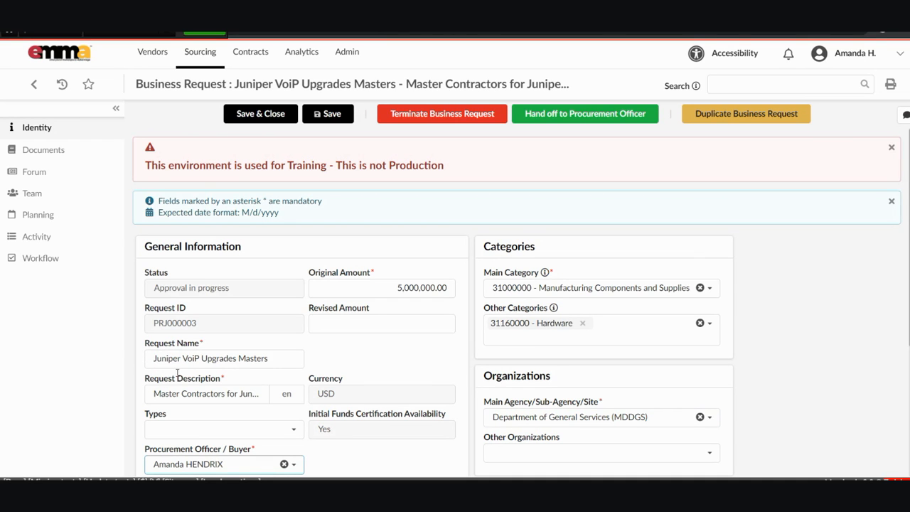
Show the Team page listing the one Responsible (Program) member.
click(89, 370)
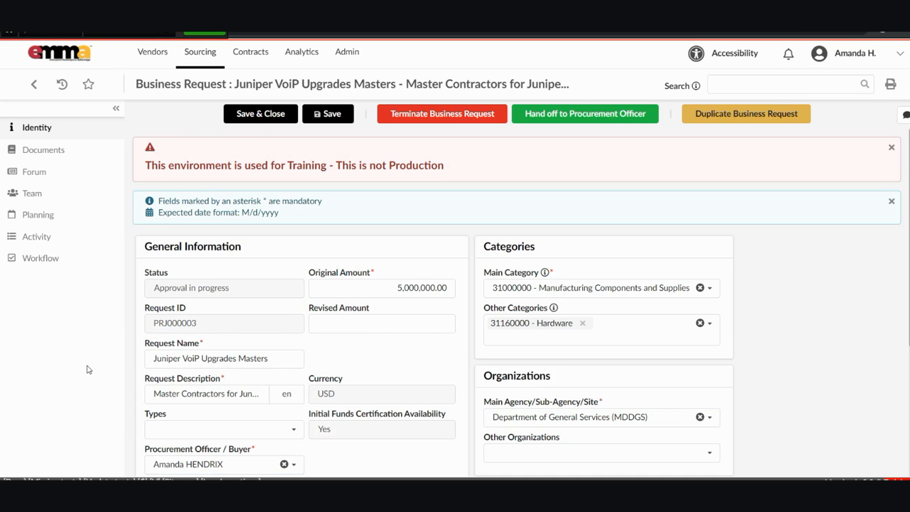
click(30, 194)
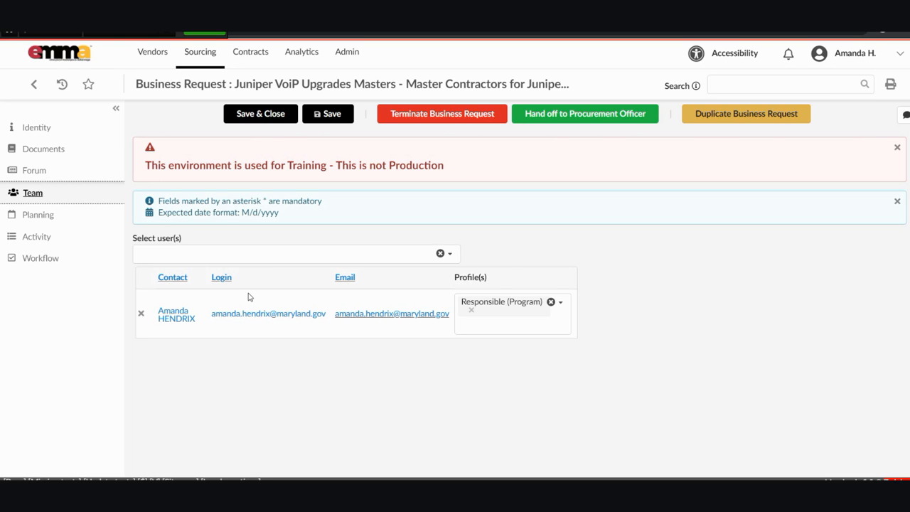
Return to the Team page, search for a user by name and add them as a second member.
click(36, 127)
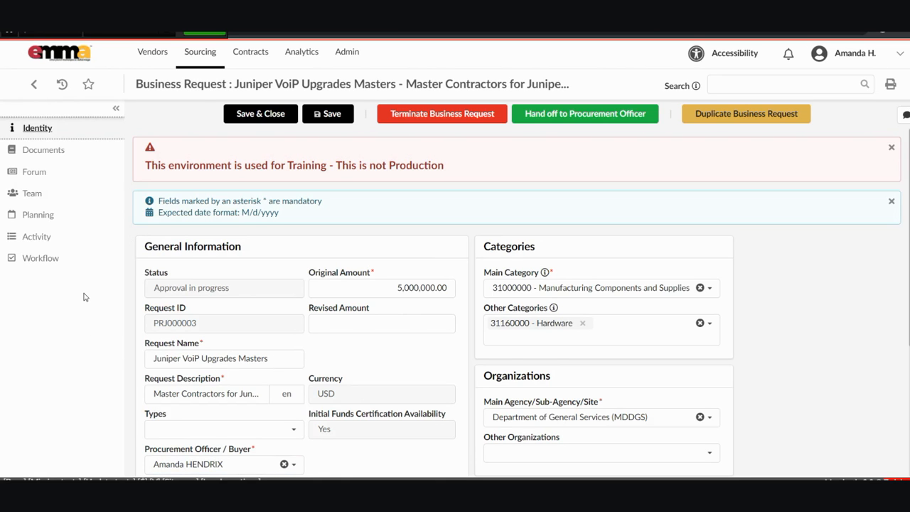
click(64, 192)
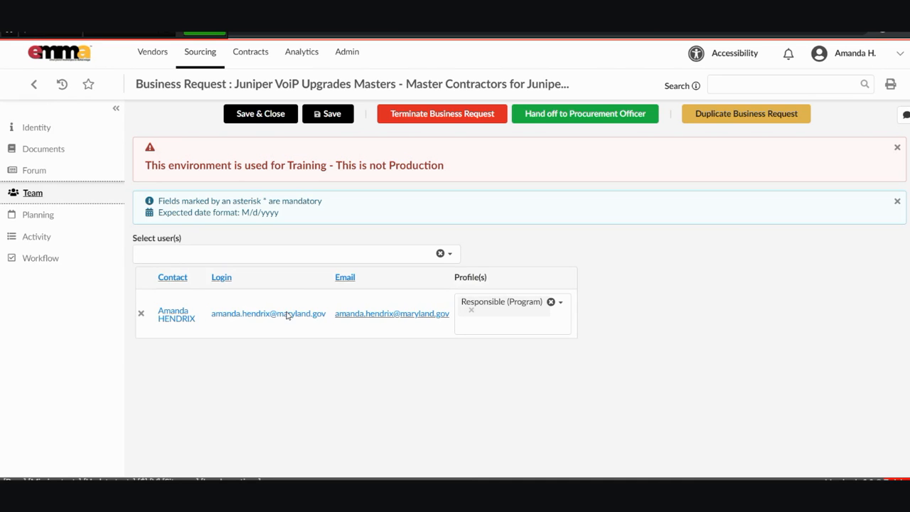
click(206, 254)
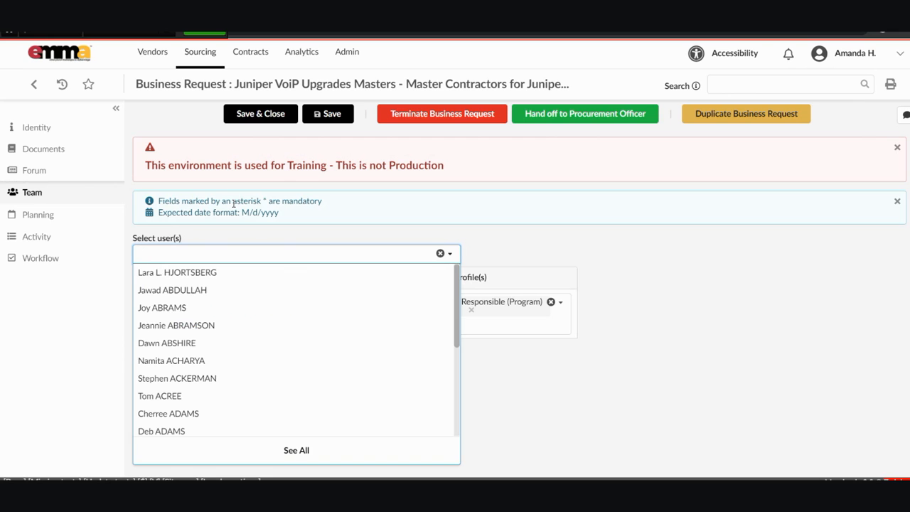
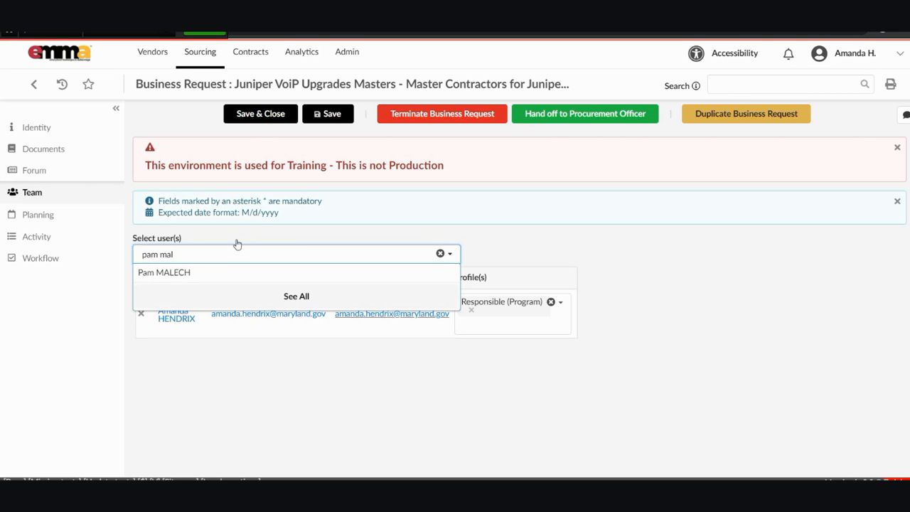
key(Down)
key(Return)
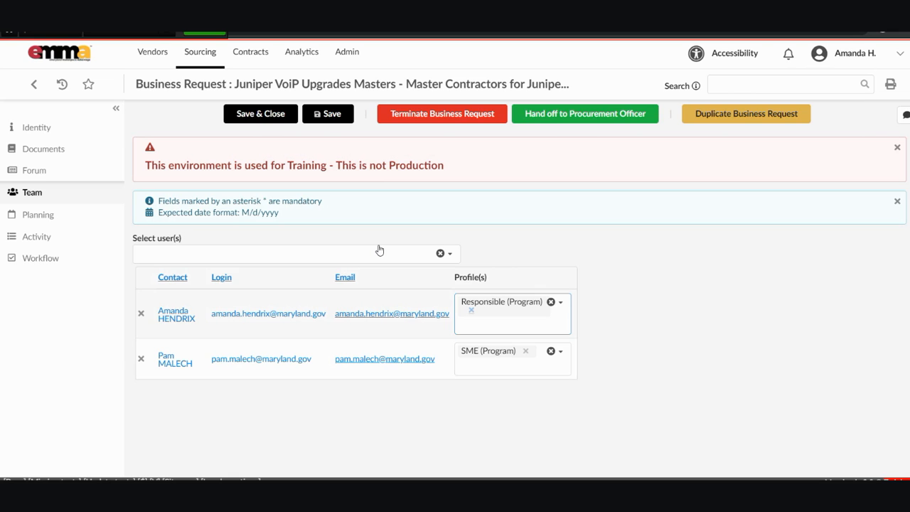
key(BackSpace)
Swap profiles: new member gets Responsible (Program), original member gets SME (Program).
key(Tab)
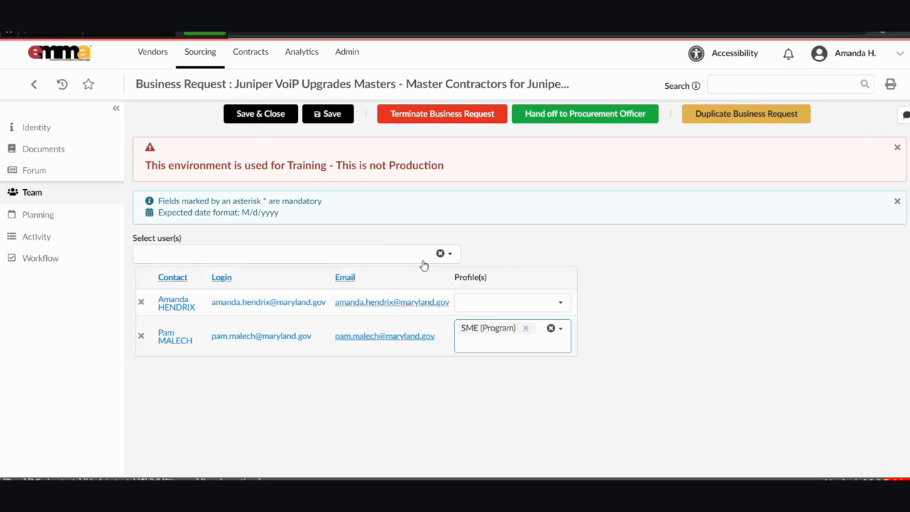
key(BackSpace)
key(Down)
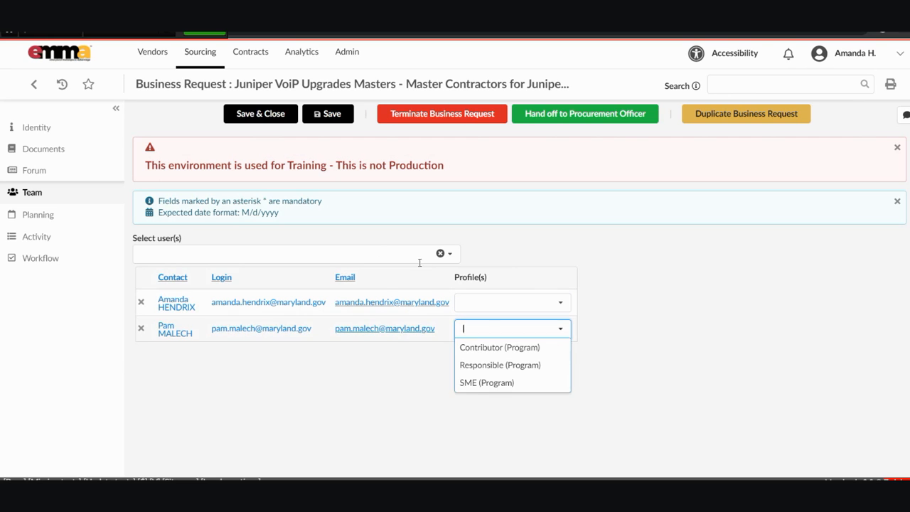
key(Down)
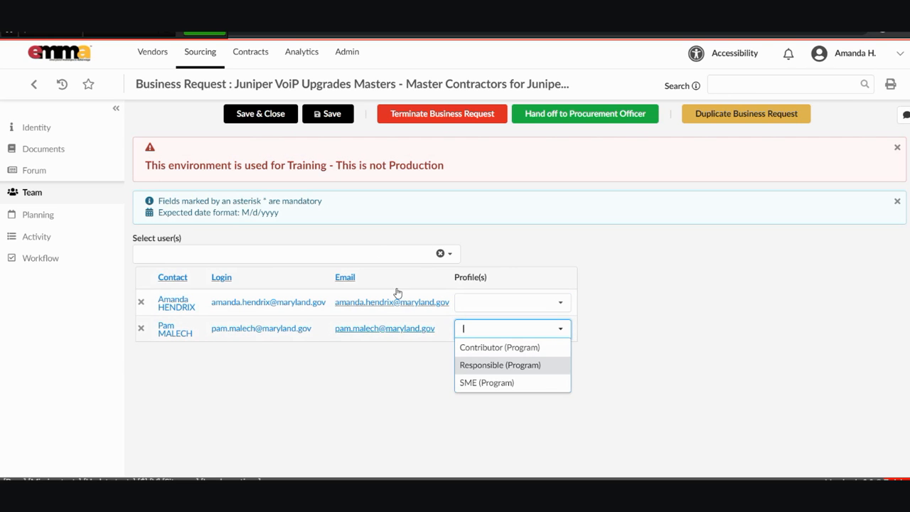
click(564, 285)
key(Down)
key(Down)
key(Down)
key(Return)
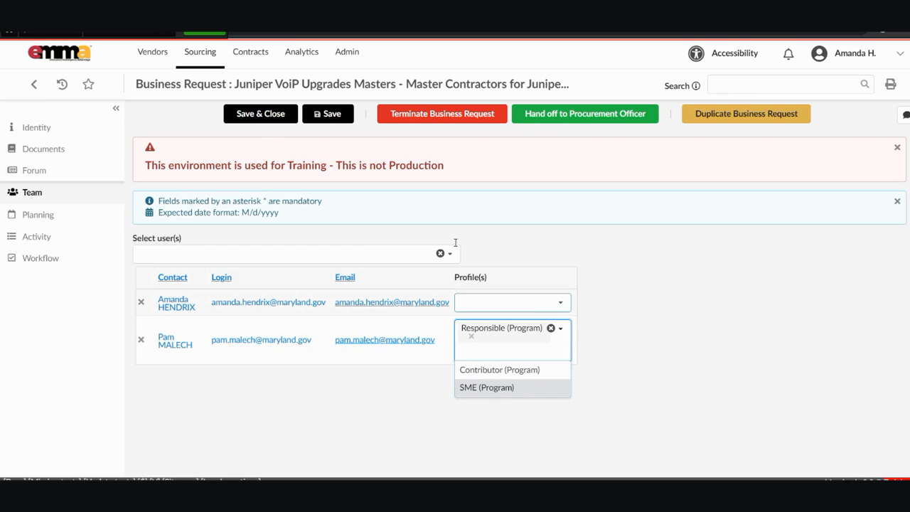
click(558, 302)
key(Down)
key(Down)
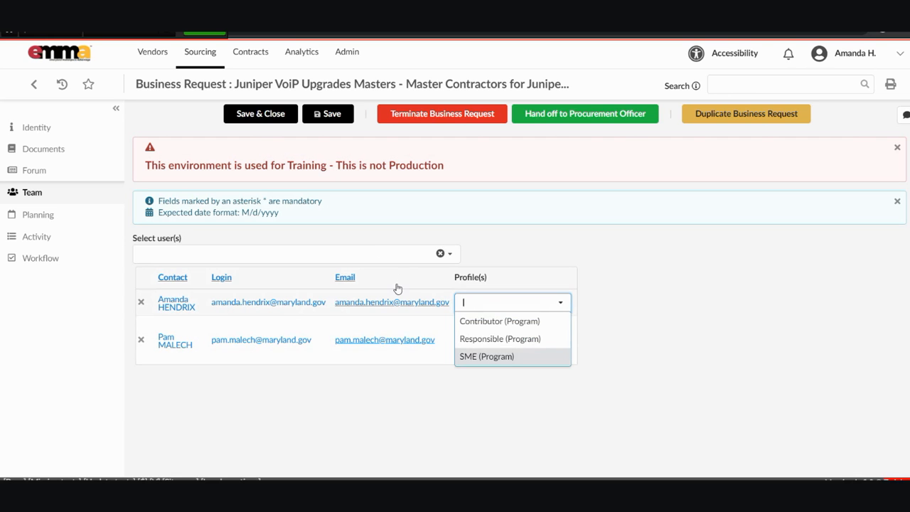
key(Return)
click(478, 282)
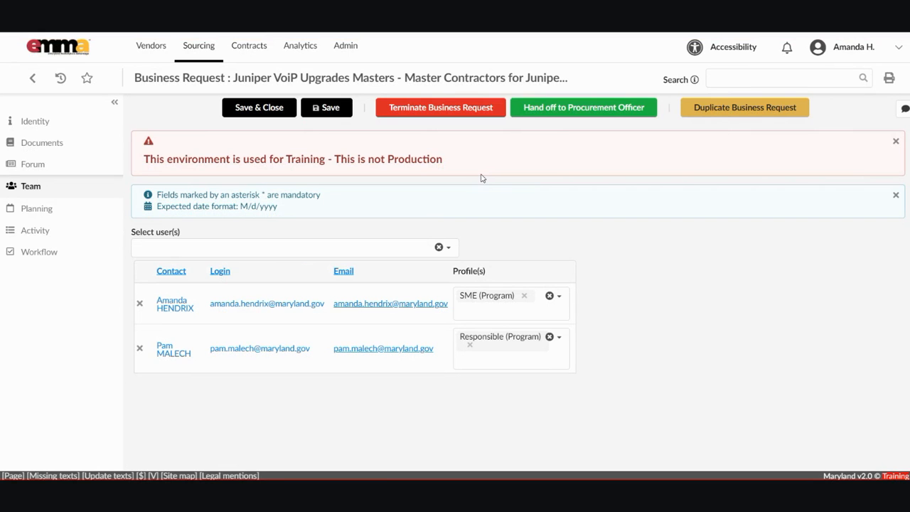
Restore Responsible (Program) to the original member and remove the added member from the team.
click(491, 353)
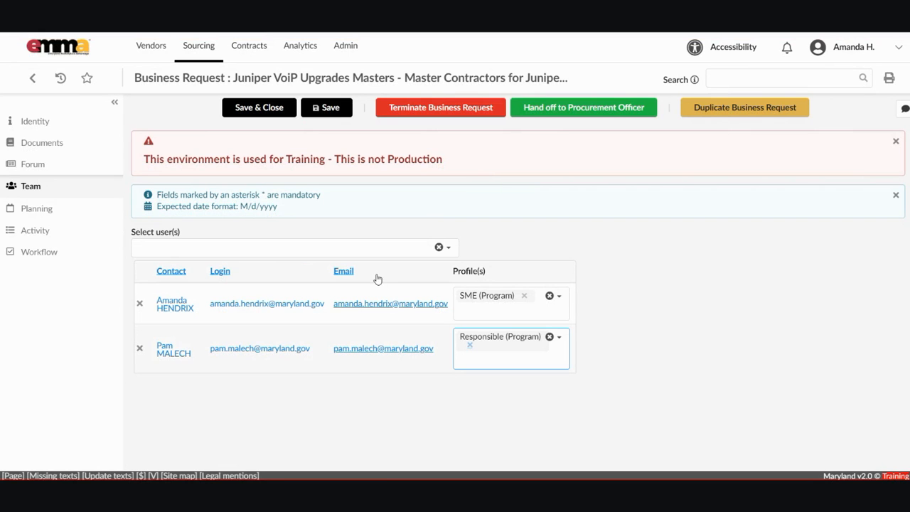
click(470, 346)
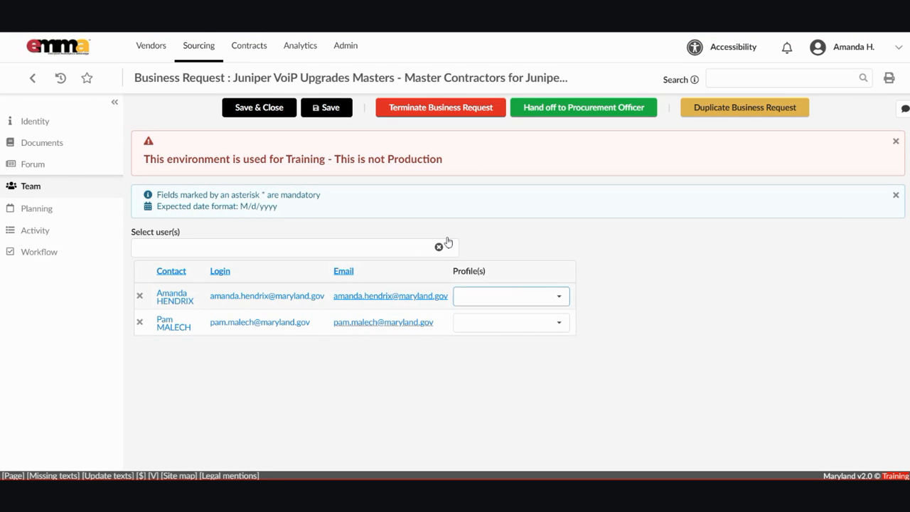
click(559, 297)
click(490, 332)
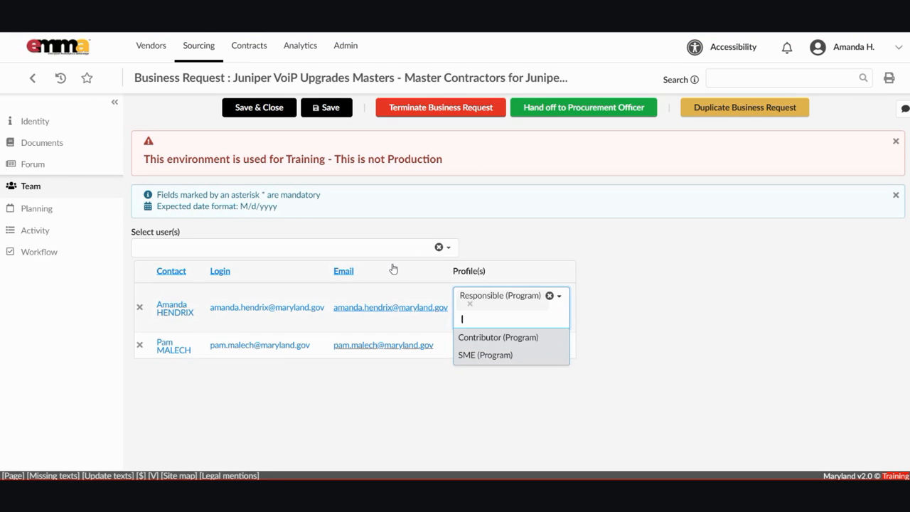
click(243, 321)
click(139, 345)
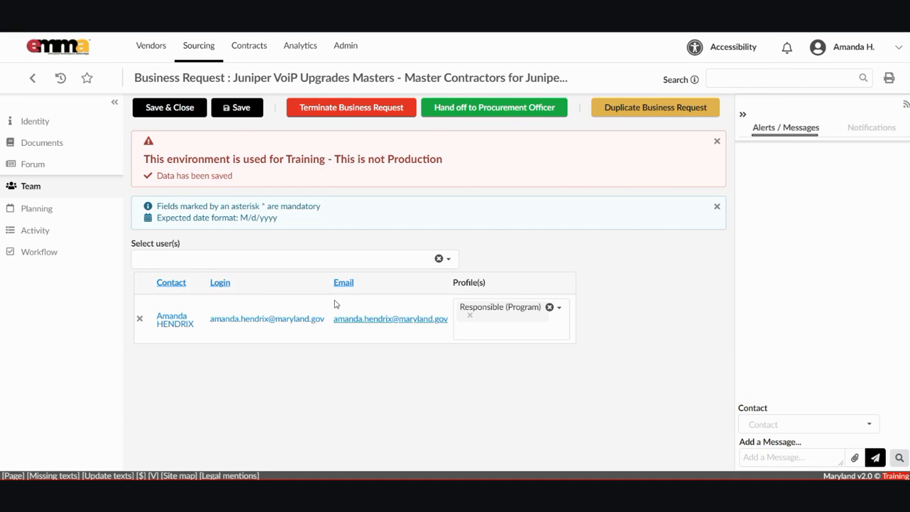
Show the request's Workflow, hide Alerts/Messages, and start Hand off to Procurement Officer.
click(15, 249)
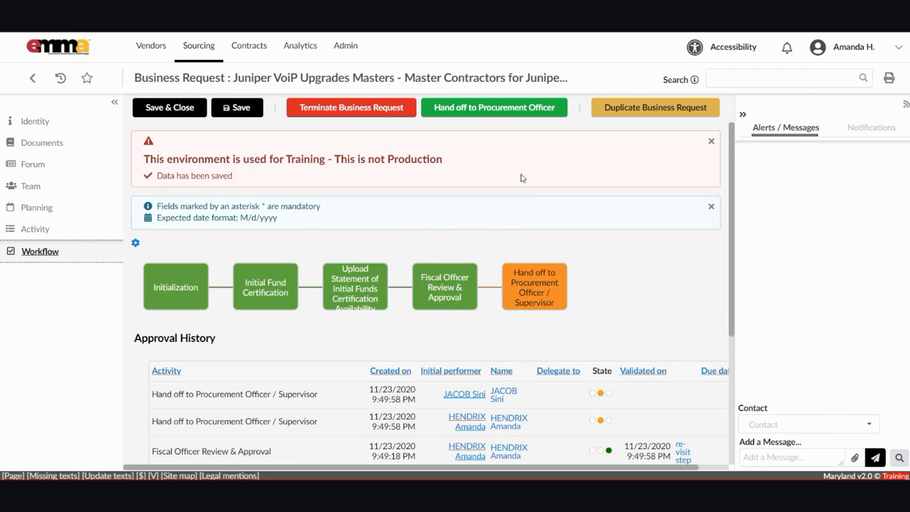
click(742, 114)
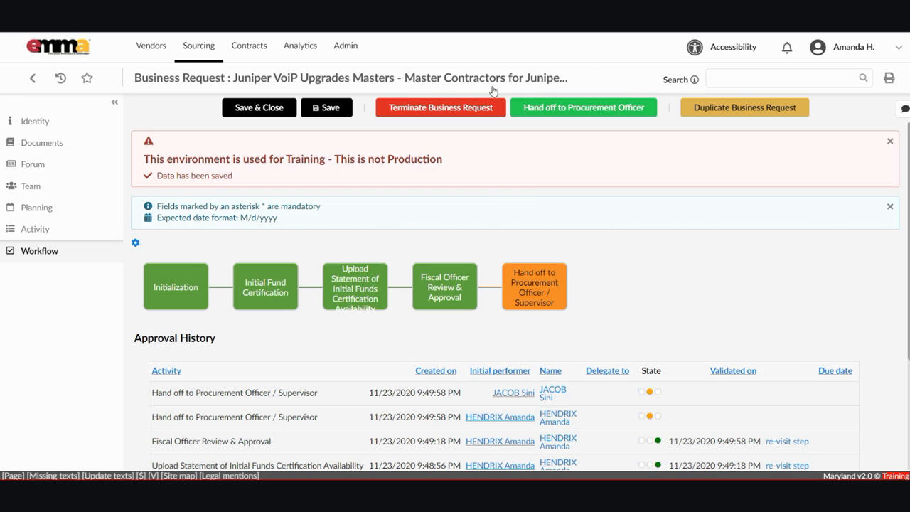
click(519, 104)
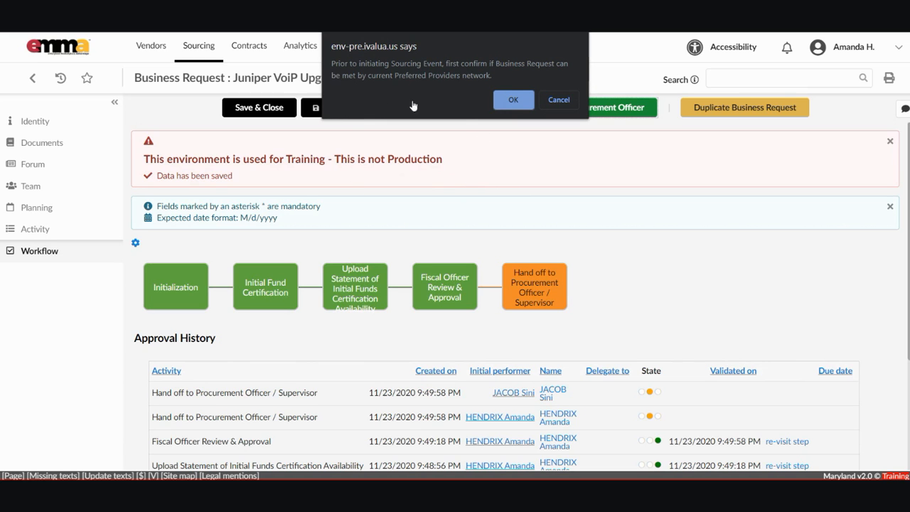
Accept the Preferred Providers confirmation and scroll the completed workflow.
key(Return)
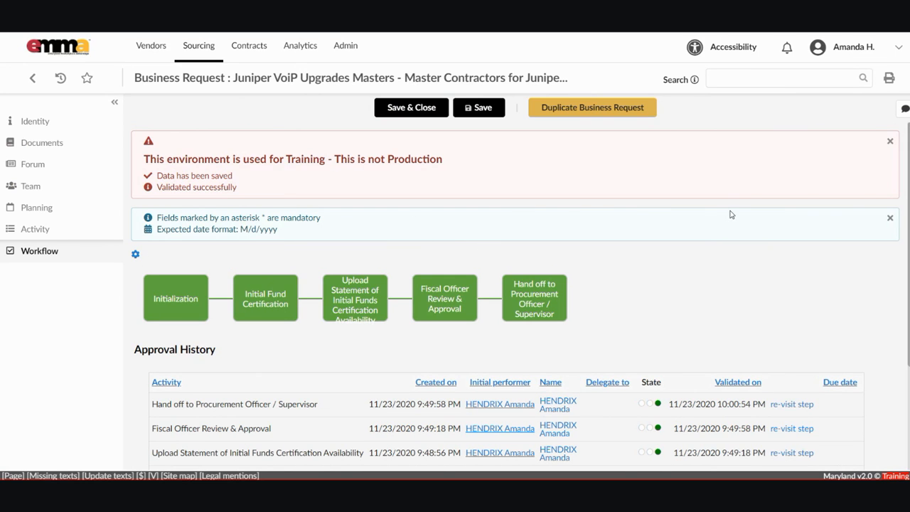
scroll(727, 234, down, 2)
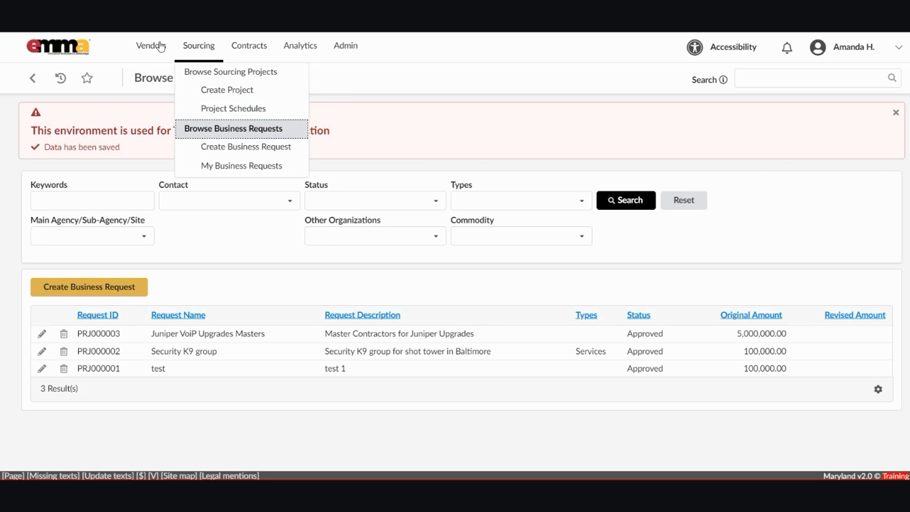
From Browse Business Requests, open PRJ000003 for editing.
click(166, 107)
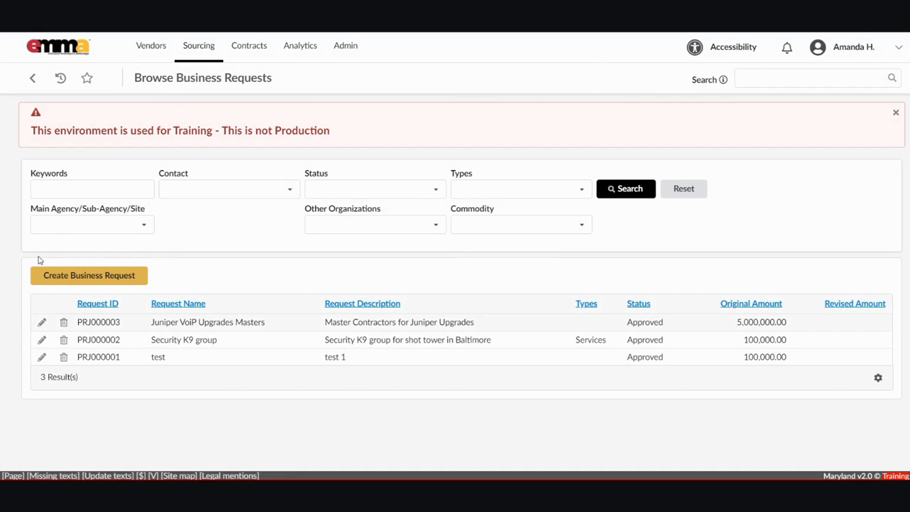
click(41, 322)
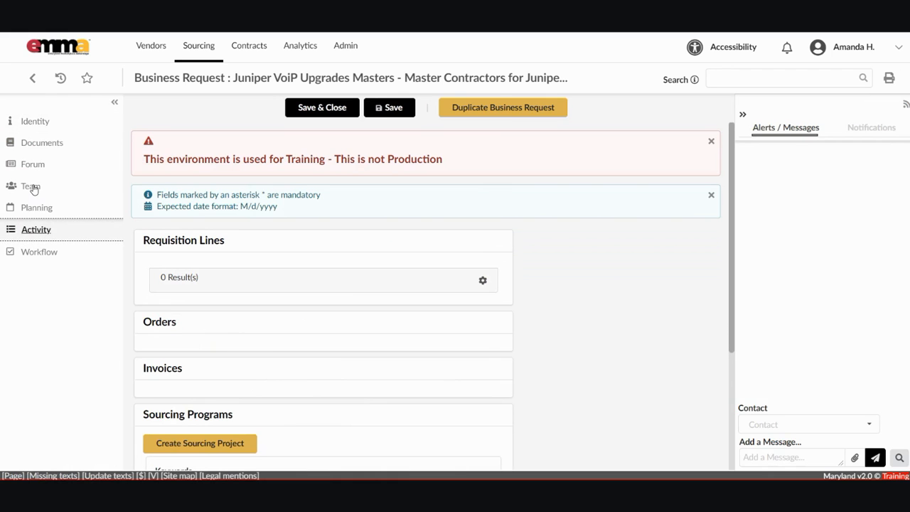
Hide the Alerts panel and scroll down to the Sourcing Programs section of PRJ000003.
click(595, 90)
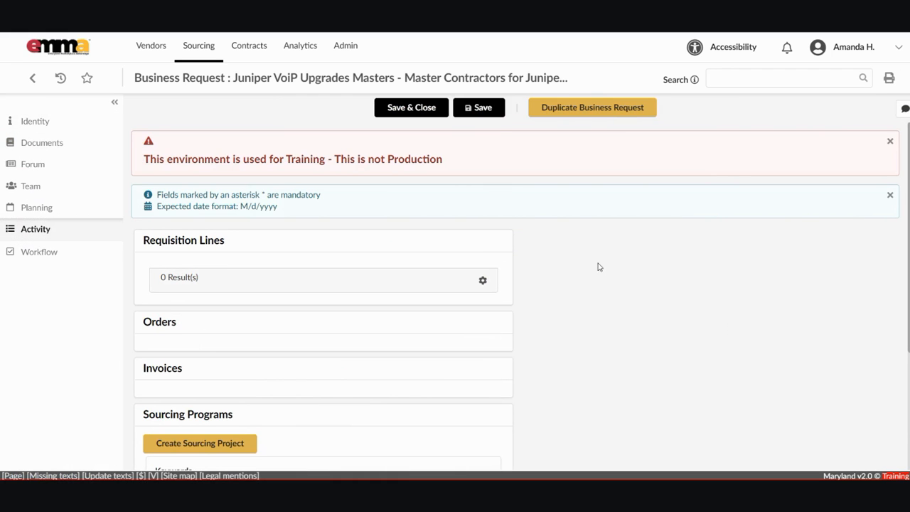
scroll(731, 196, down, 1)
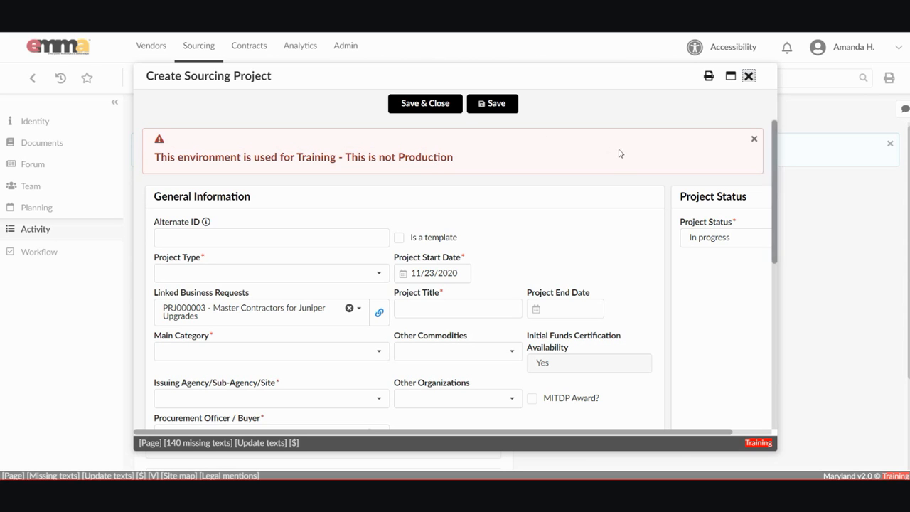
scroll(618, 154, down, 1)
scroll(620, 171, up, 1)
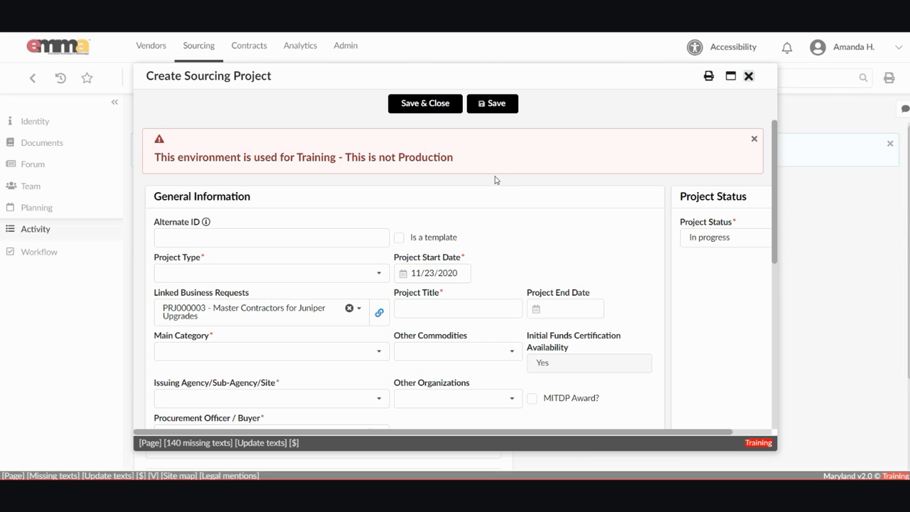
scroll(618, 152, down, 10)
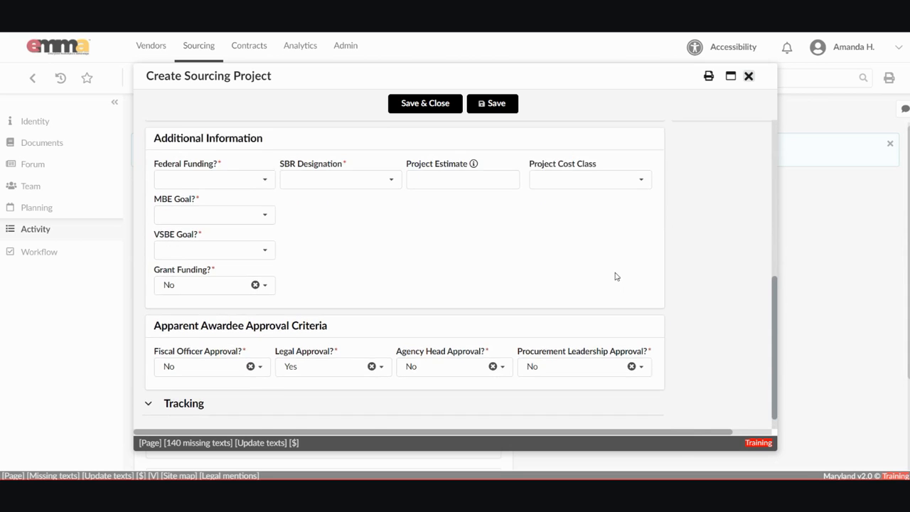
scroll(617, 277, up, 10)
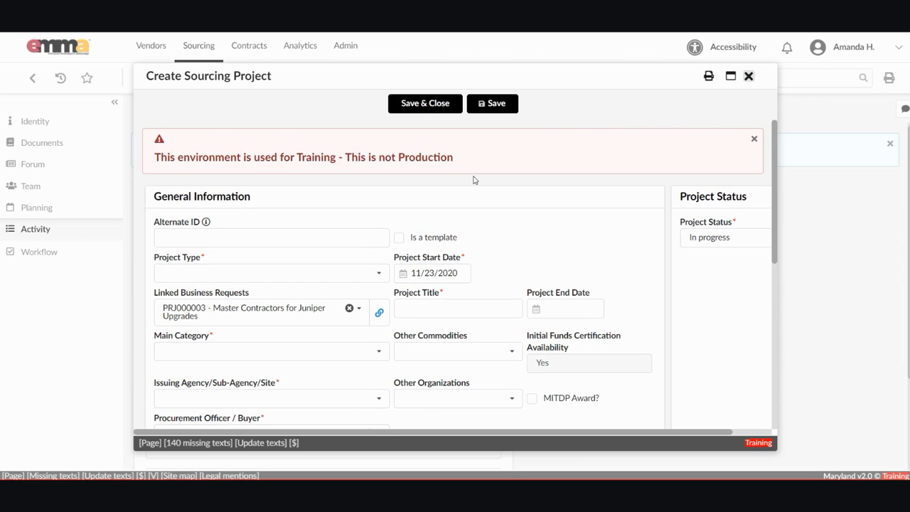
Close the Create Sourcing Project form and go to Sourcing > Browse Sourcing Projects.
click(749, 76)
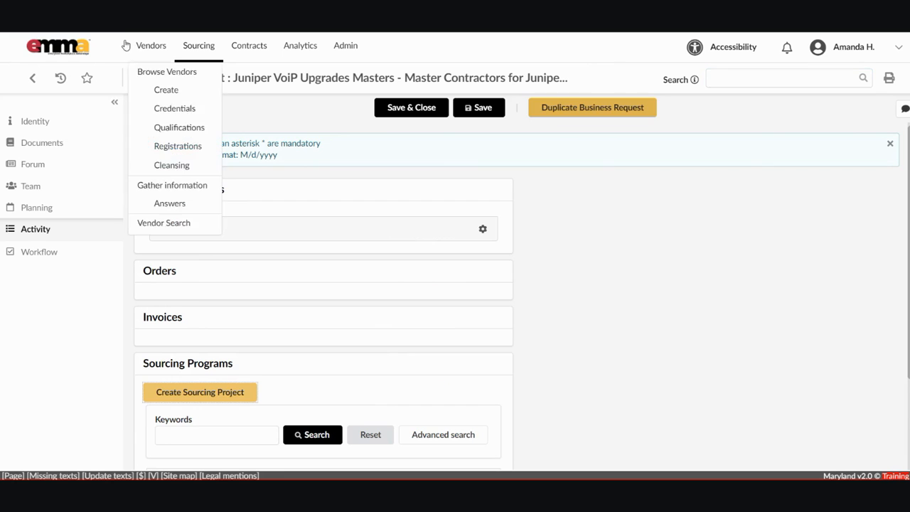
mouse_move(163, 41)
click(168, 67)
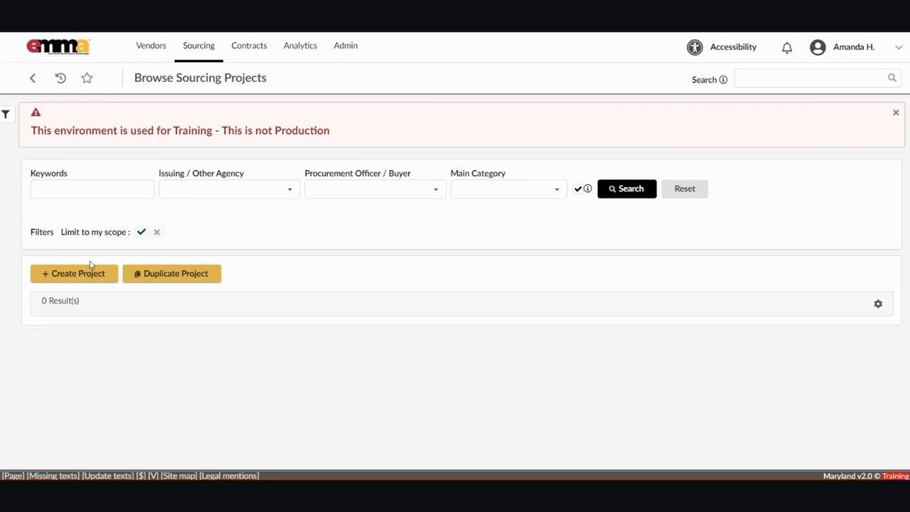
click(166, 44)
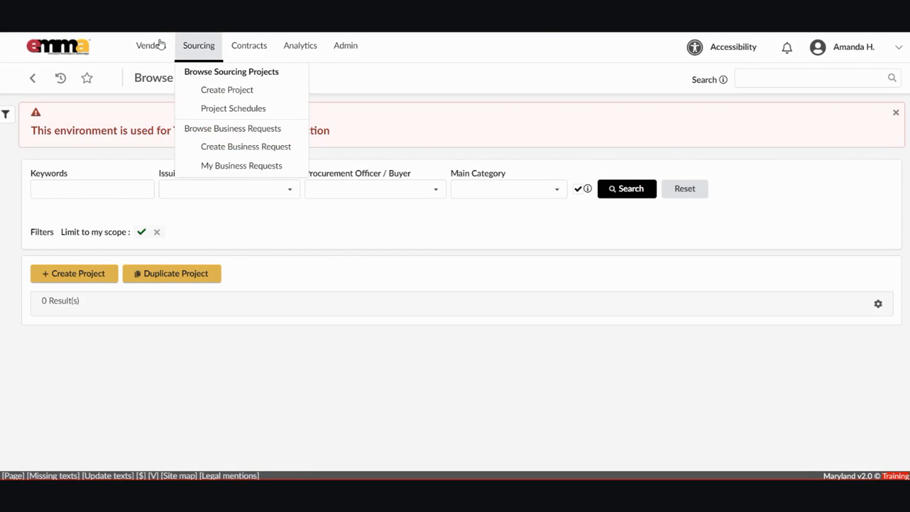
Open Sourcing > Browse Business Requests and place the cursor in the Keywords field.
click(172, 104)
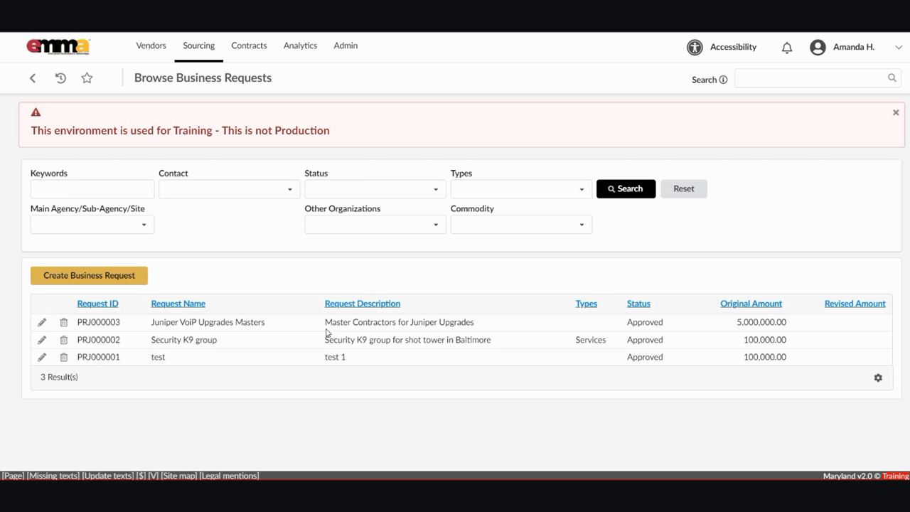
click(94, 189)
Search business requests for 'juniper' to show only PRJ000003, then clear the keyword.
click(176, 183)
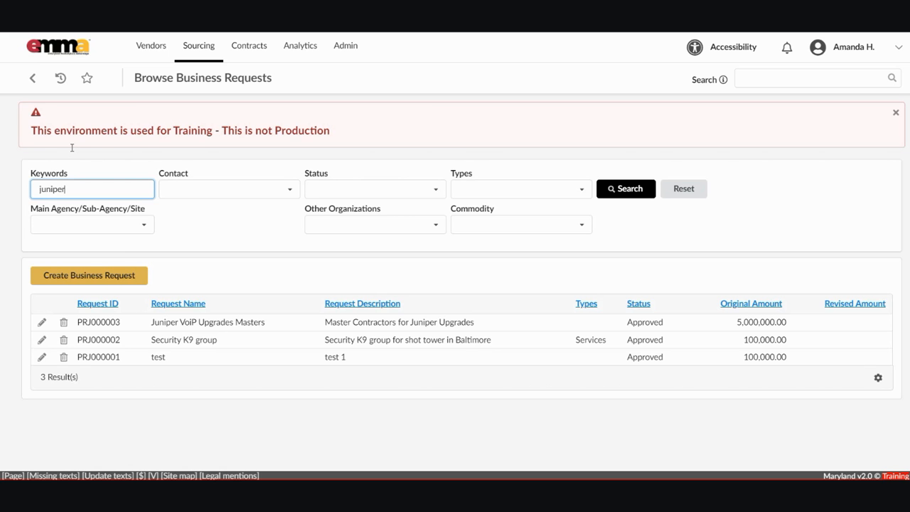
key(Return)
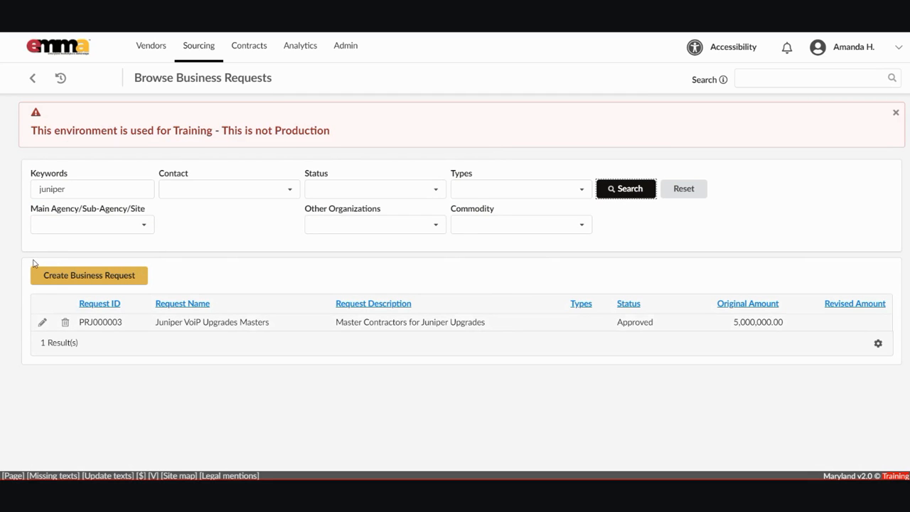
drag(69, 189, 28, 147)
key(BackSpace)
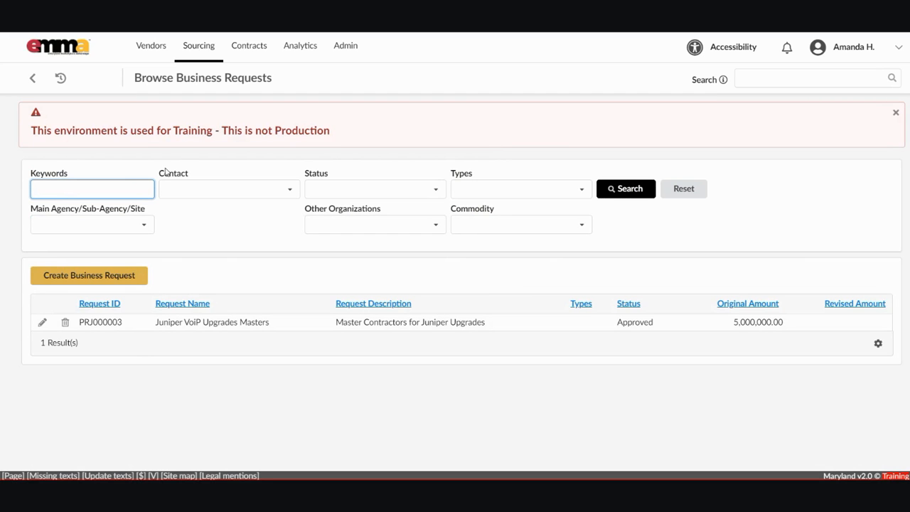
Filter the business requests by a contact chosen by name search.
click(191, 170)
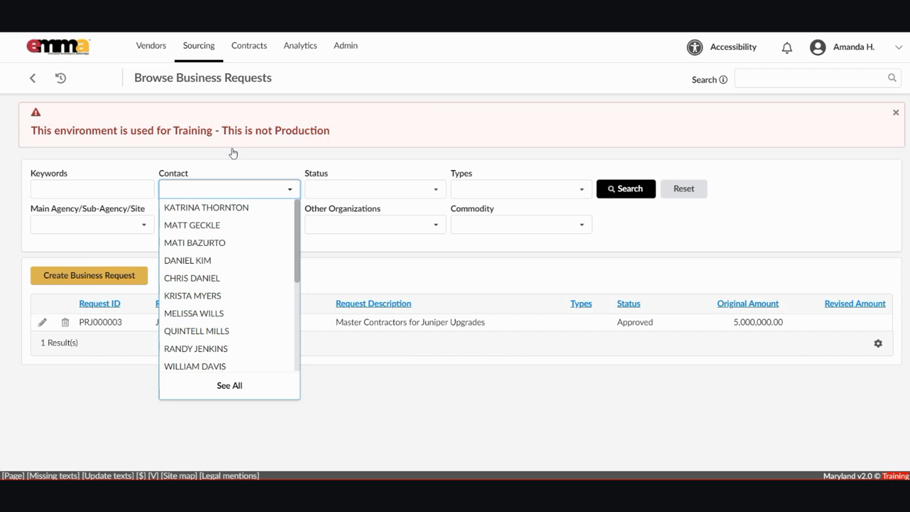
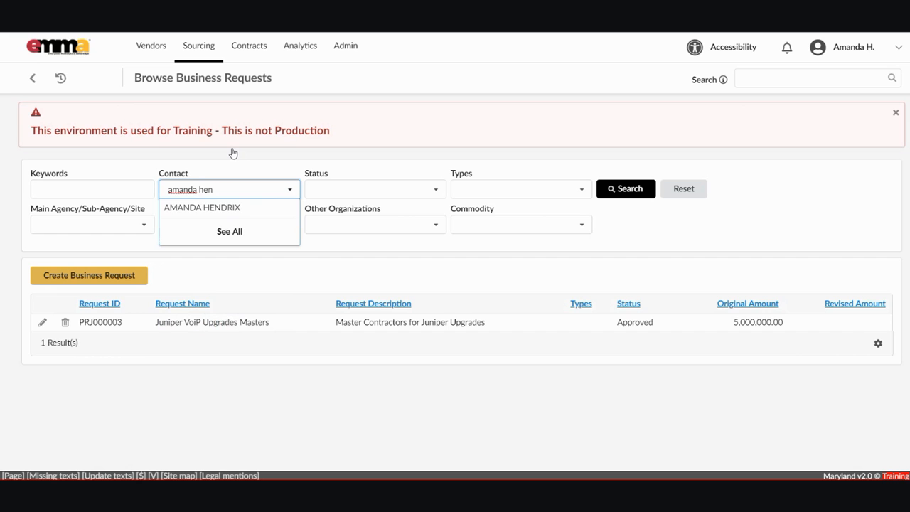
key(Return)
click(193, 163)
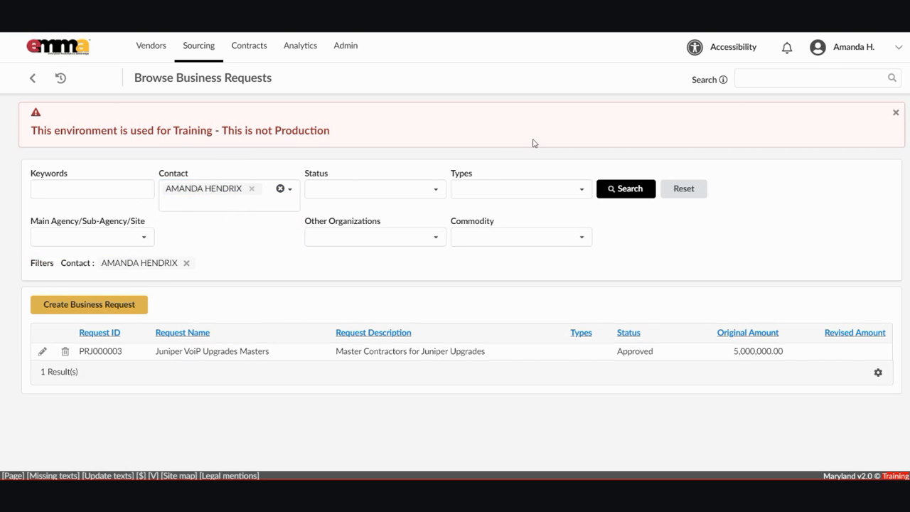
click(626, 189)
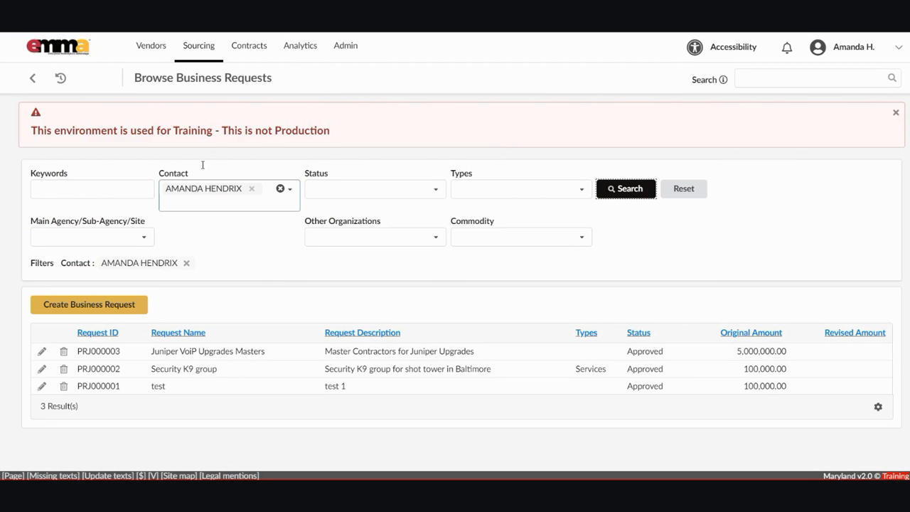
Remove the contact filter, scroll through the full user list, then close it.
click(252, 189)
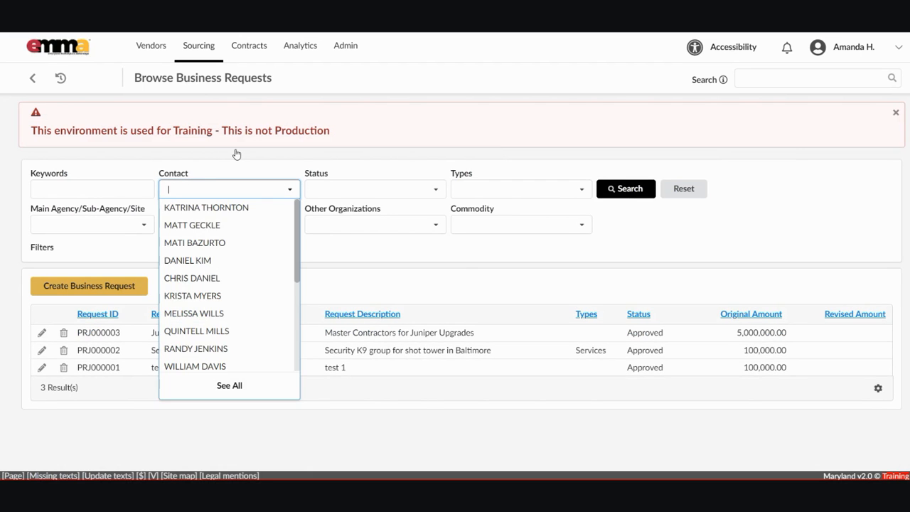
click(229, 385)
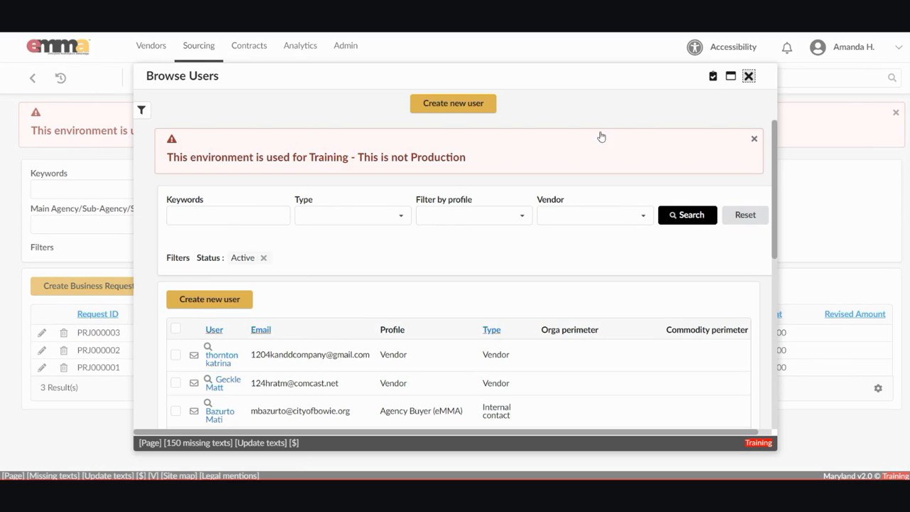
scroll(626, 188, down, 2)
scroll(624, 206, down, 3)
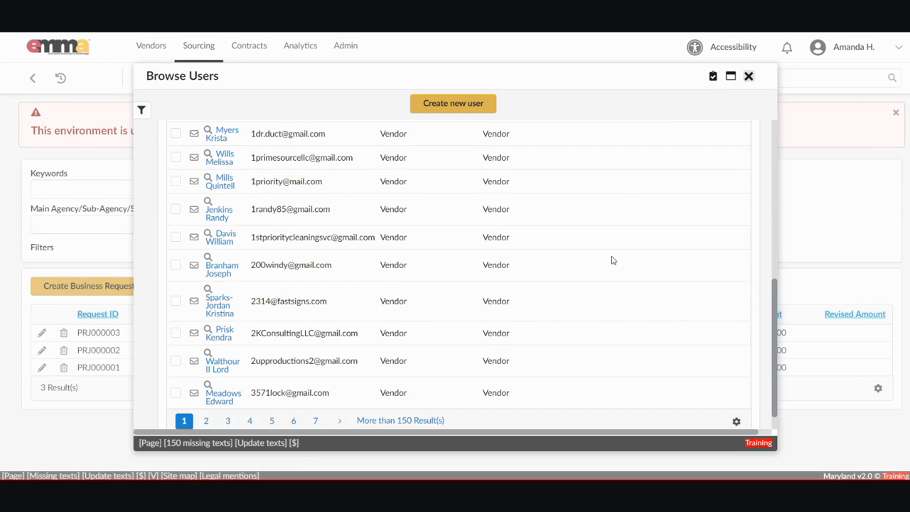
scroll(613, 213, up, 5)
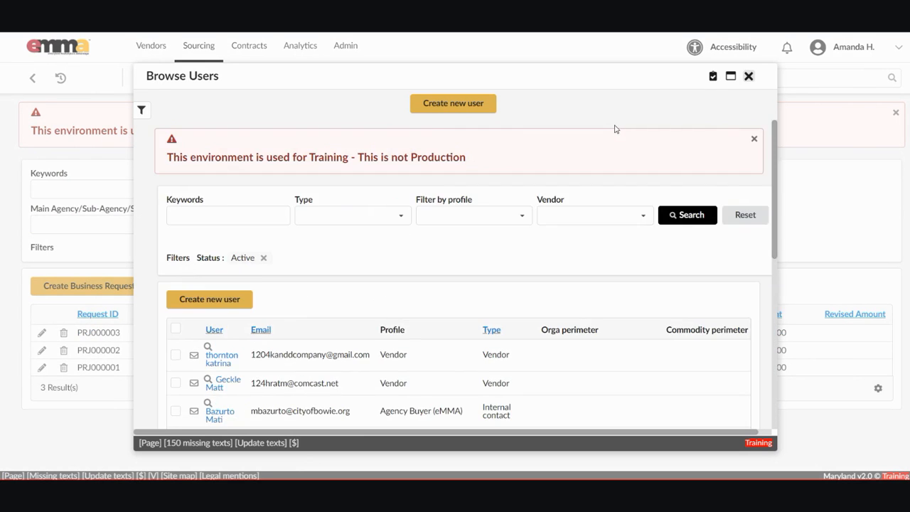
key(Escape)
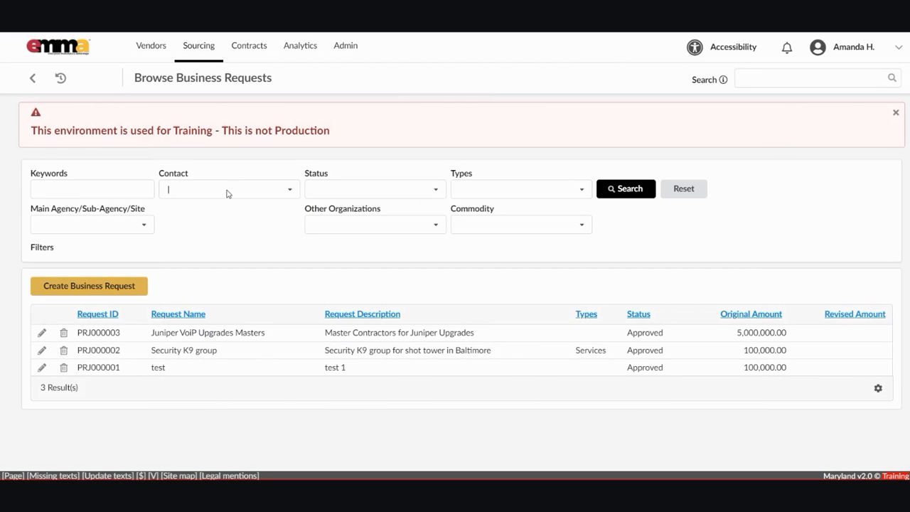
Browse the Status dropdown options and close it without choosing a status.
click(349, 189)
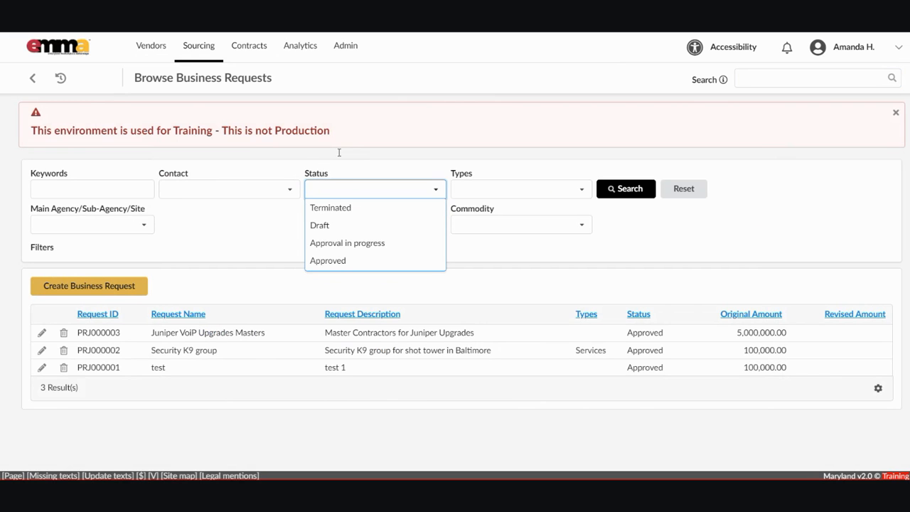
key(Down)
key(Down)
key(Down)
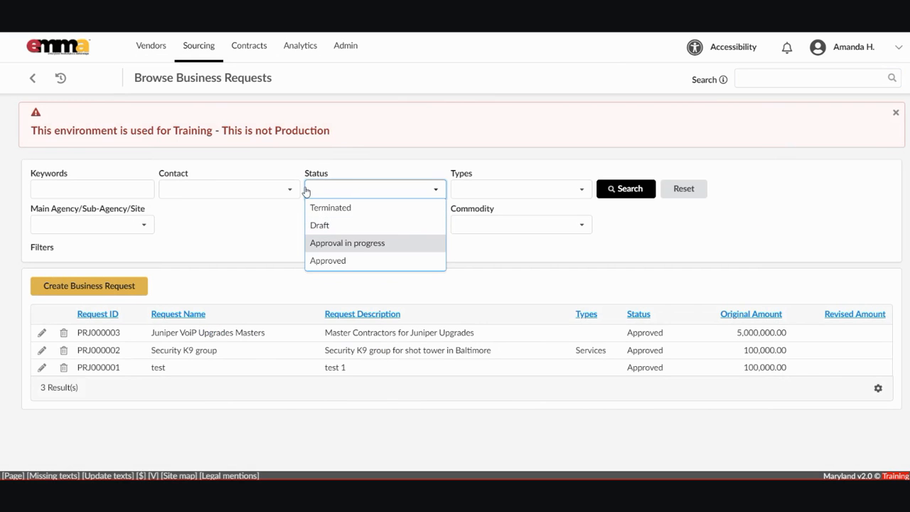
key(Down)
key(Up)
key(Up)
key(Up)
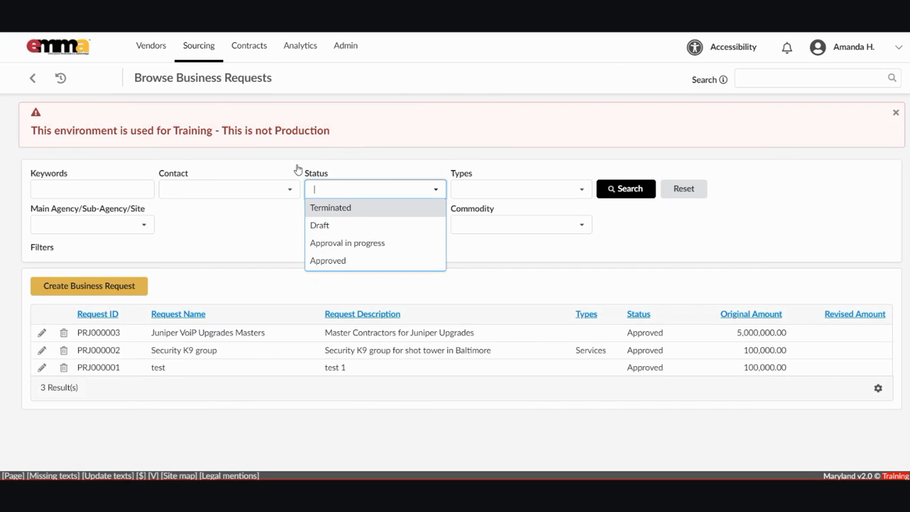
key(Escape)
Filter requests by the Services type and search, showing PRJ000002.
key(Tab)
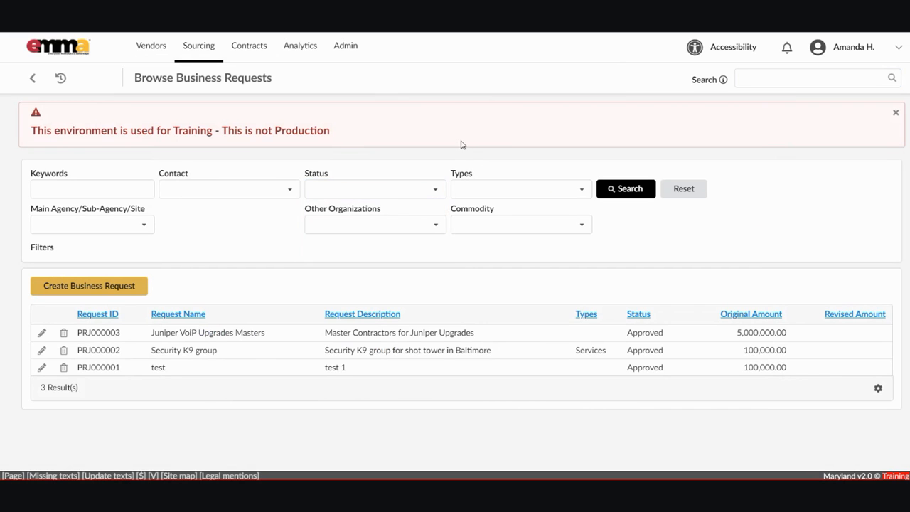
key(Down)
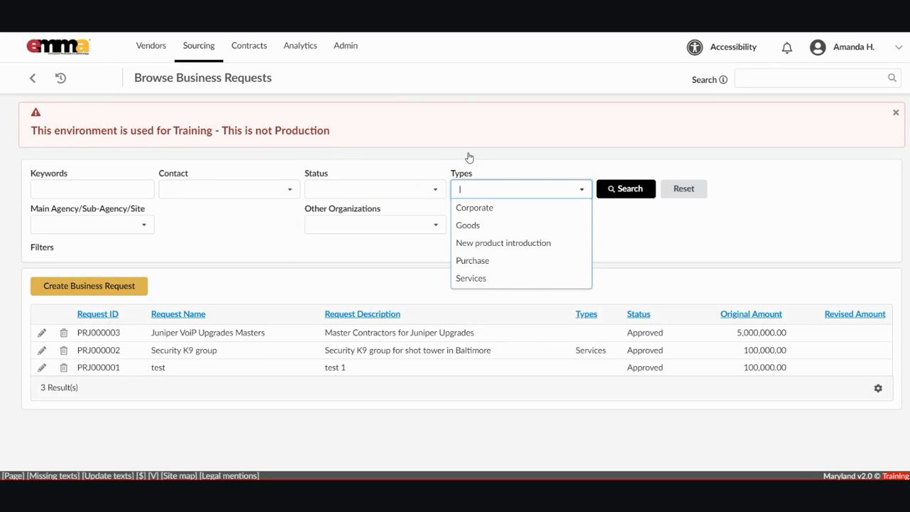
key(Down)
key(Down)
key(Down)
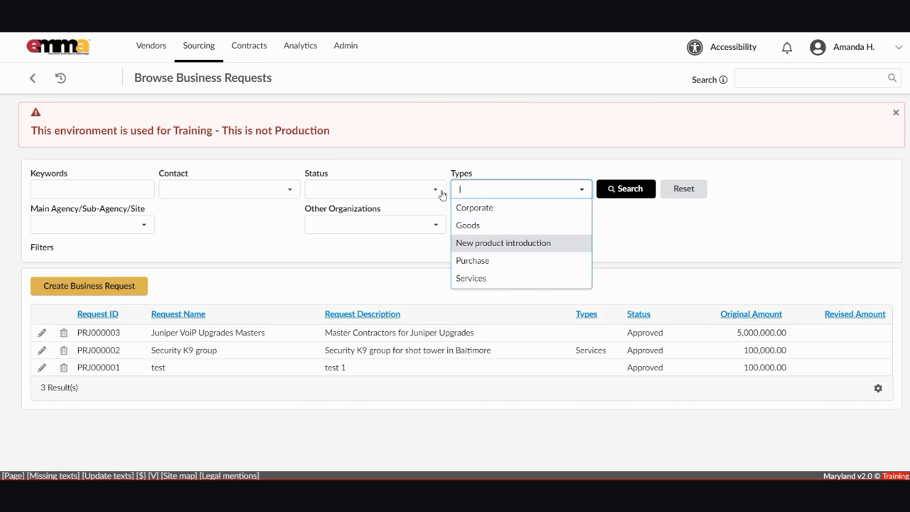
key(Down)
key(Down)
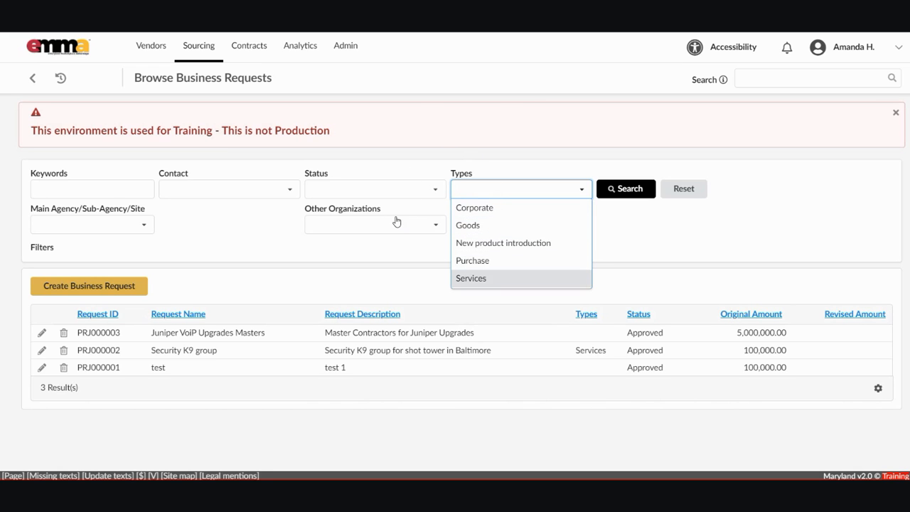
key(Return)
key(Tab)
key(Return)
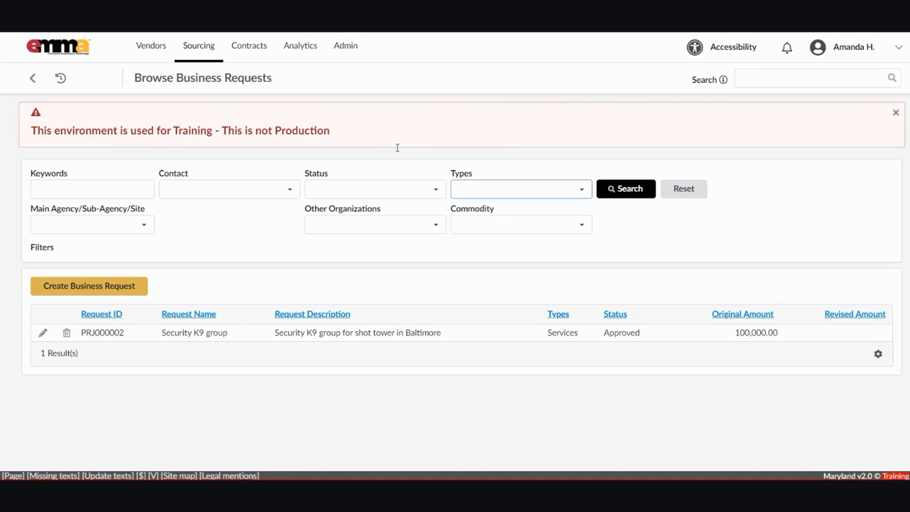
Switch the type filter to Goods, search (0 results), then remove the Goods filter.
key(Tab)
key(shift+Tab)
key(Down)
key(Down)
key(Down)
key(Return)
key(Tab)
key(Return)
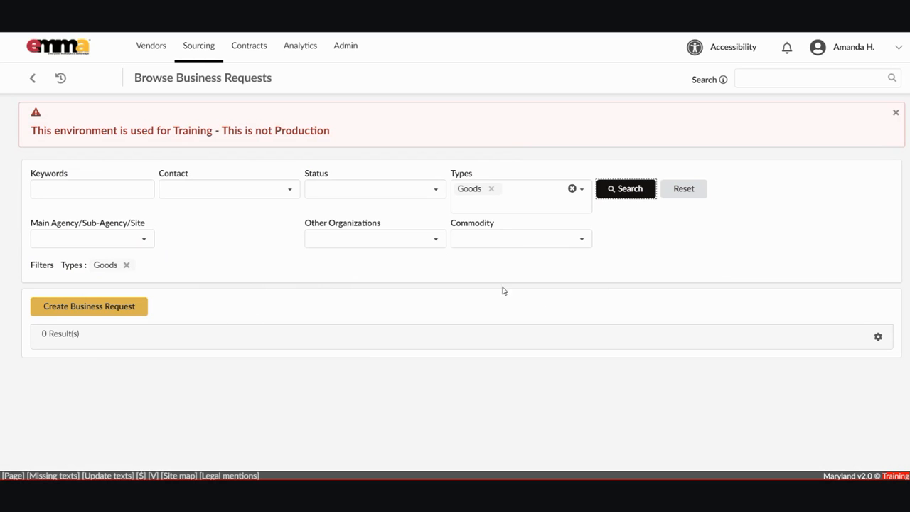
key(shift+Tab)
key(BackSpace)
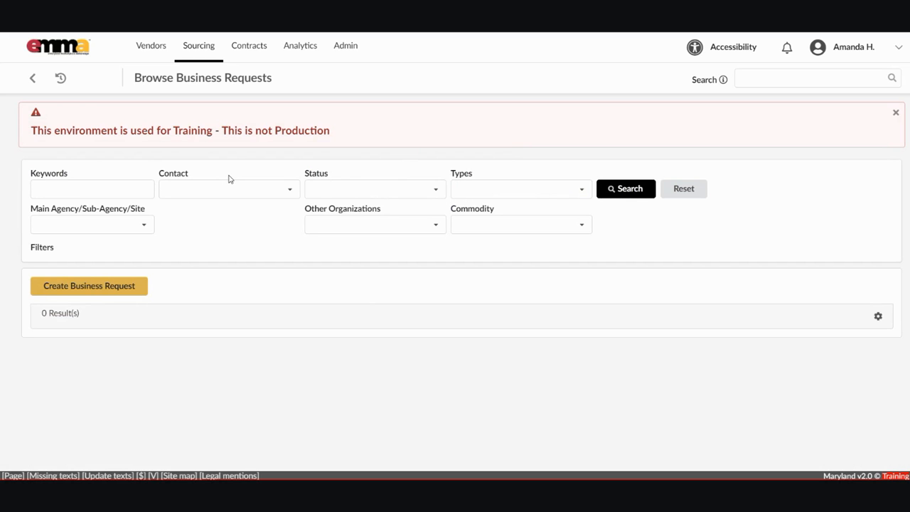
Search requests by the State of Maryland agency, then clear that agency.
click(116, 224)
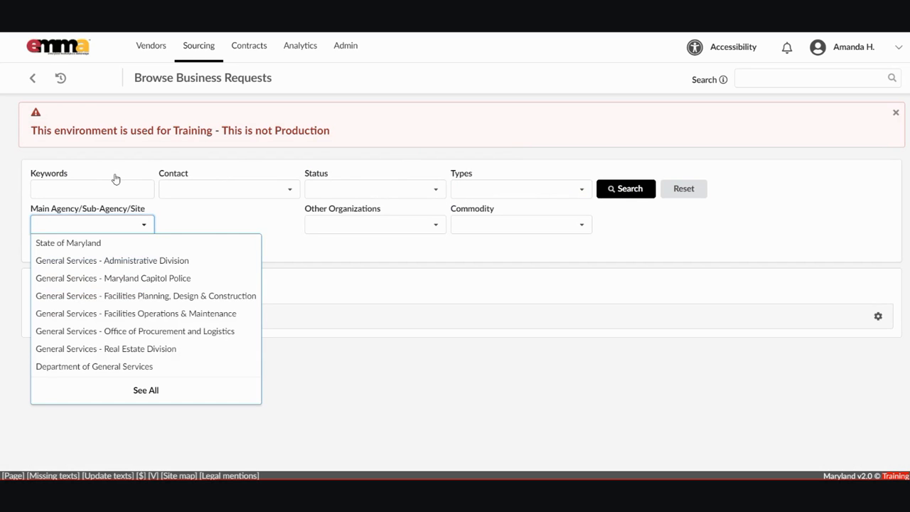
click(89, 243)
click(626, 189)
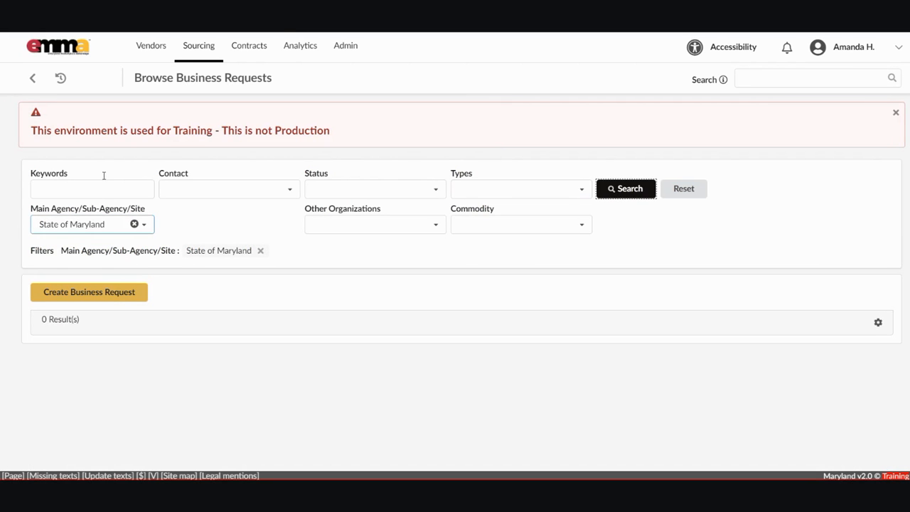
click(134, 224)
Search by Department of General Services, listing PRJ000003 and PRJ000002, then clear it.
click(143, 225)
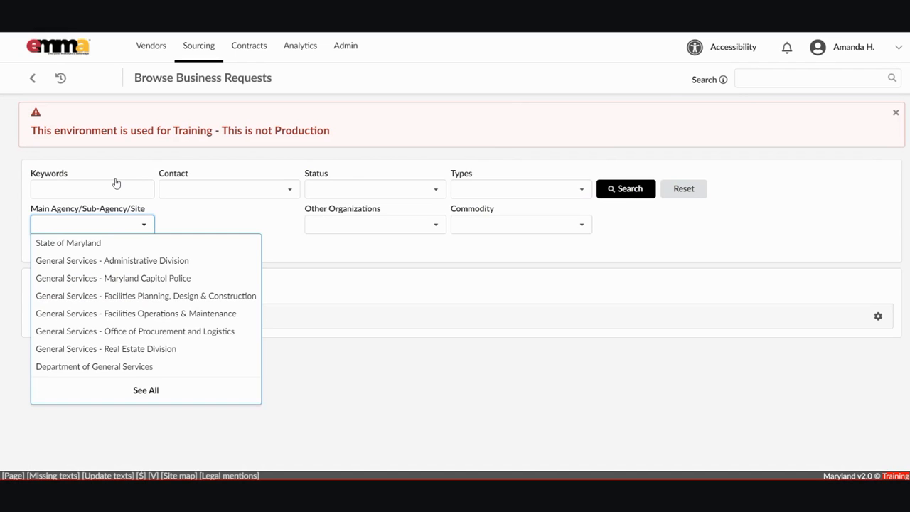
click(93, 366)
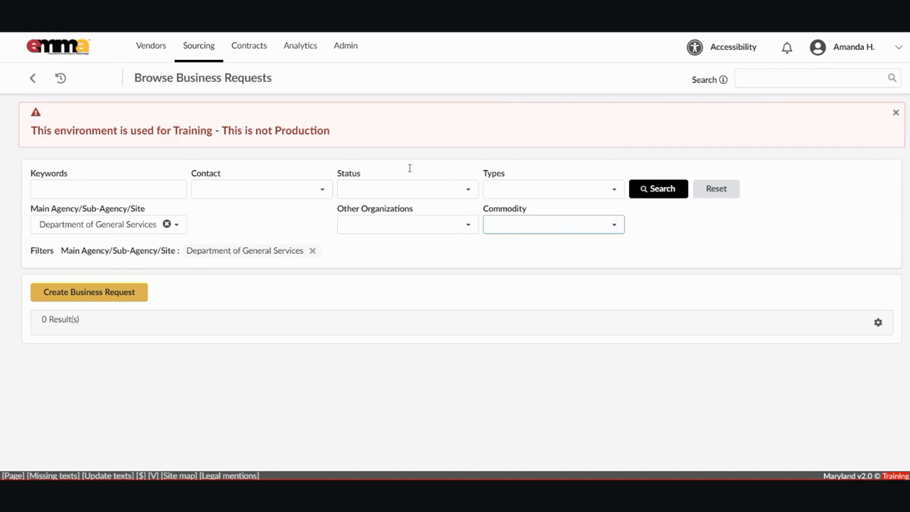
click(646, 189)
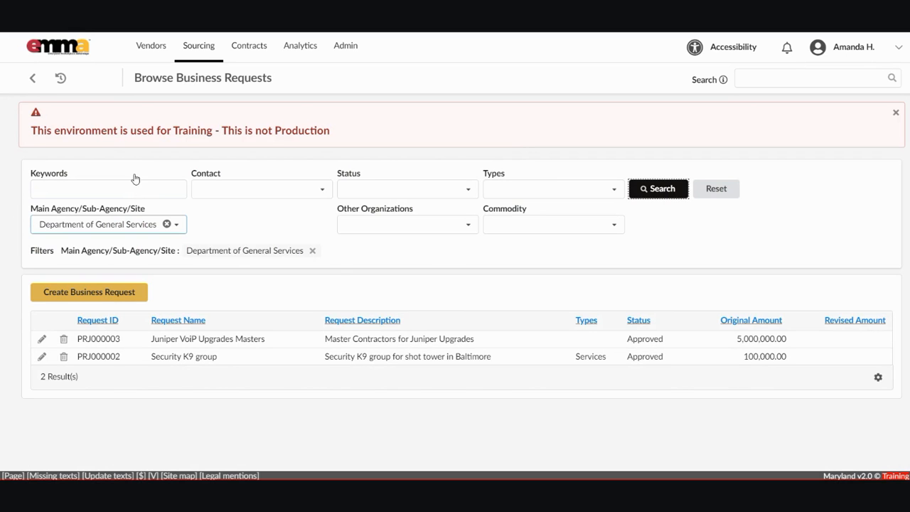
click(167, 224)
Search by other organization General Services - Office of Procurement and Logistics (0 results), then clear it.
click(348, 224)
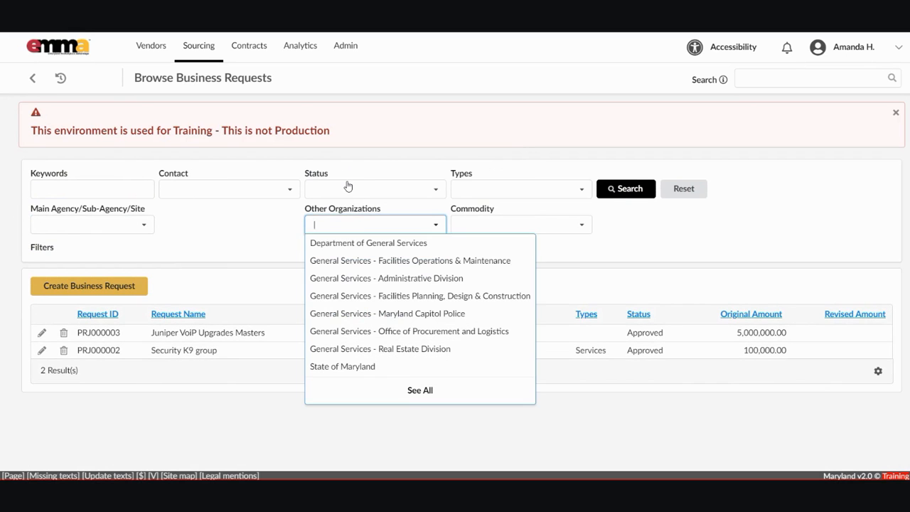
click(348, 224)
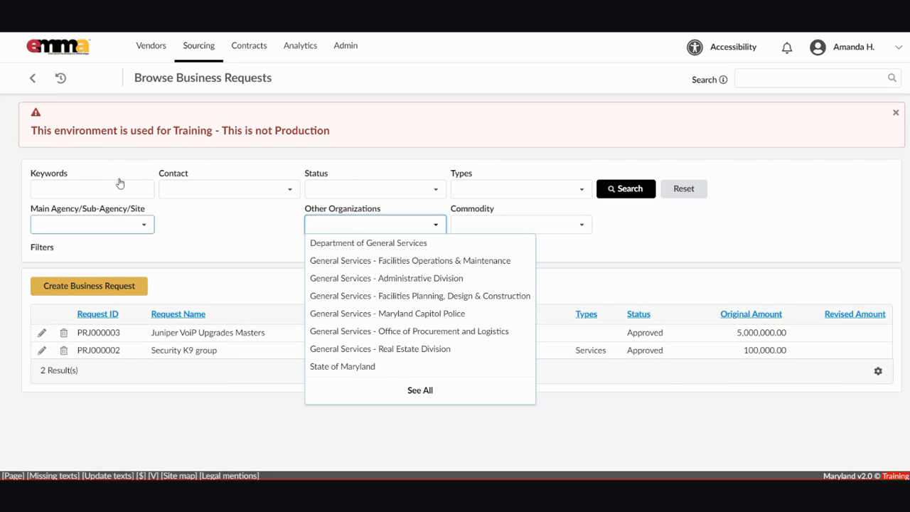
click(335, 330)
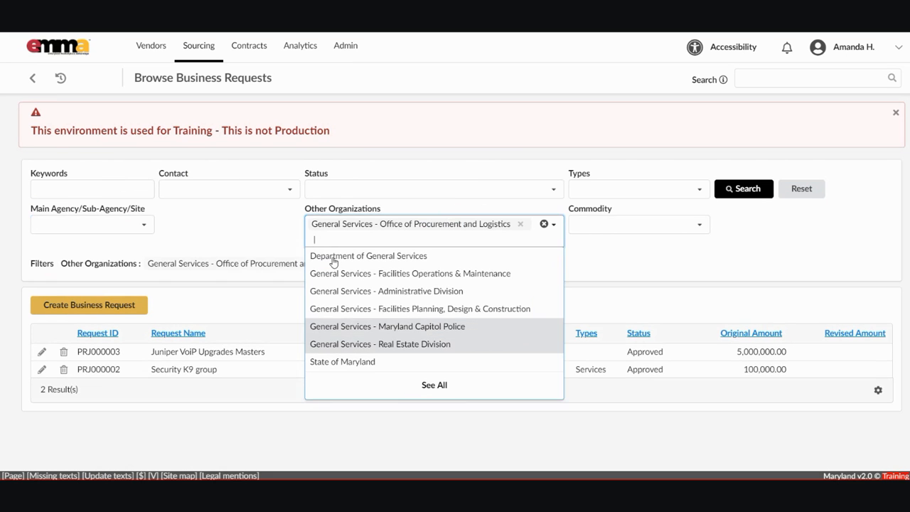
click(675, 275)
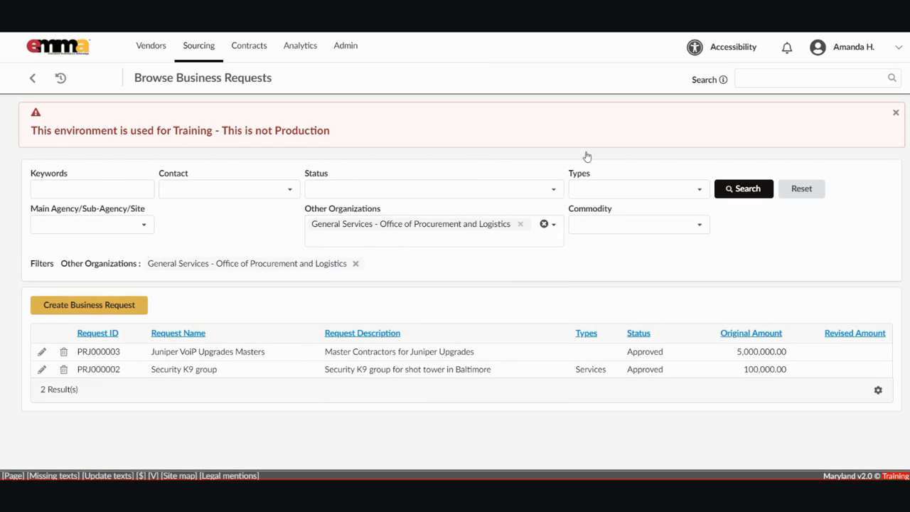
click(739, 188)
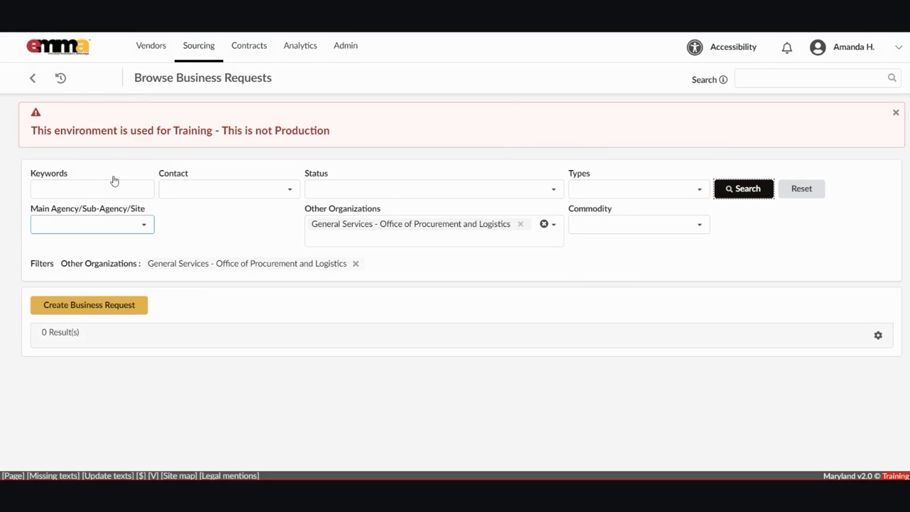
click(545, 224)
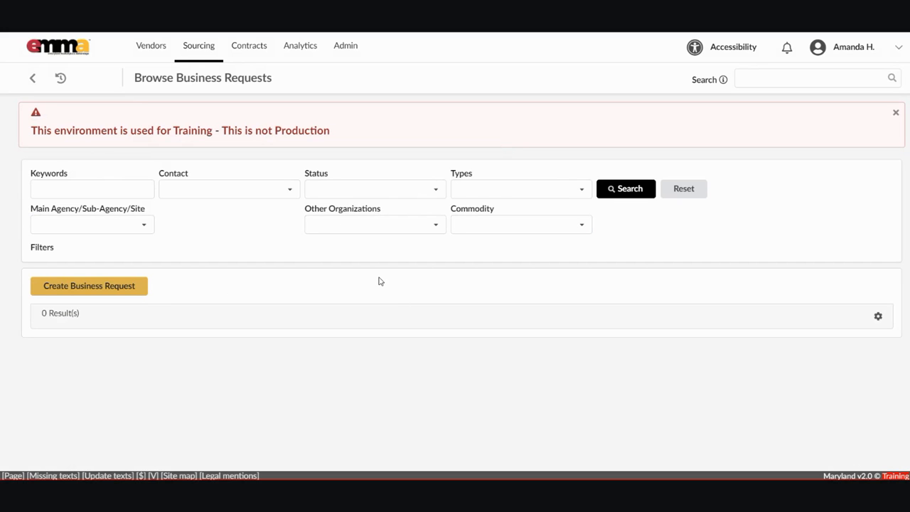
Search by commodity 31000000 - Manufacturing Components and Supplies, leaving PRJ000003, then clear the commodity.
click(493, 214)
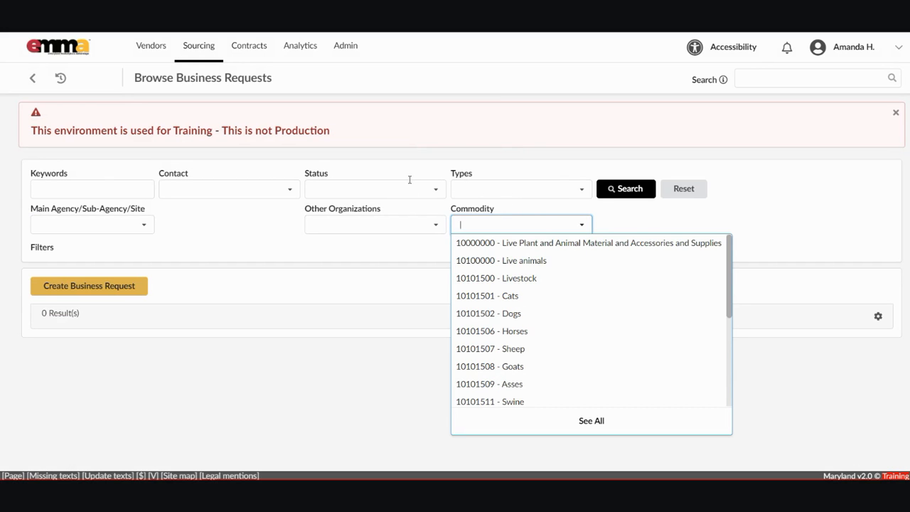
text(3100)
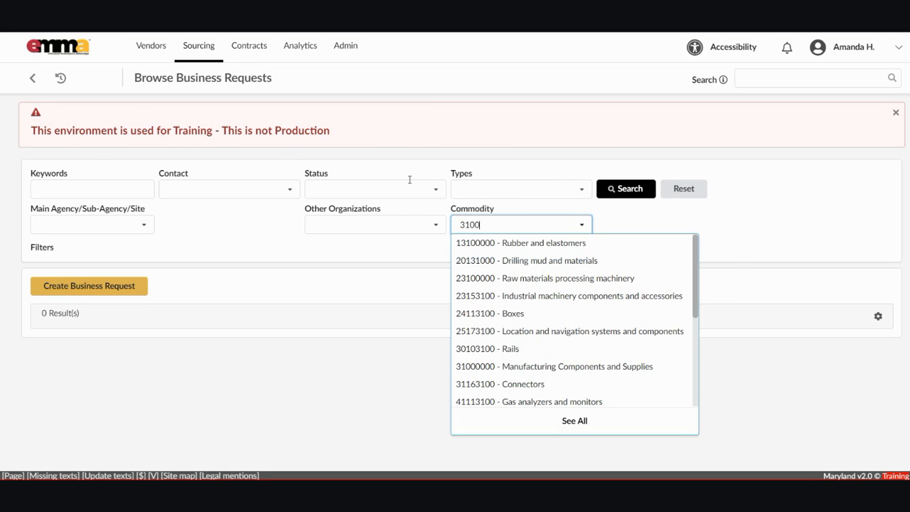
text(0000)
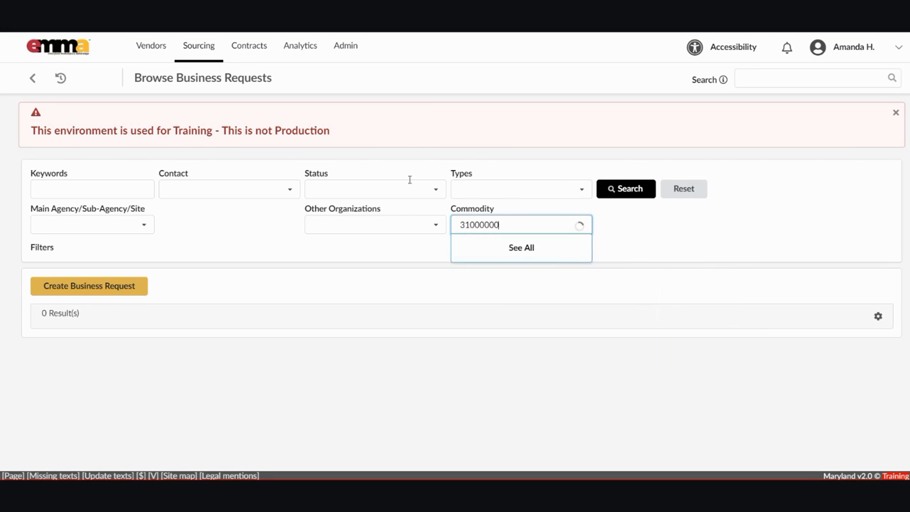
key(Return)
click(619, 201)
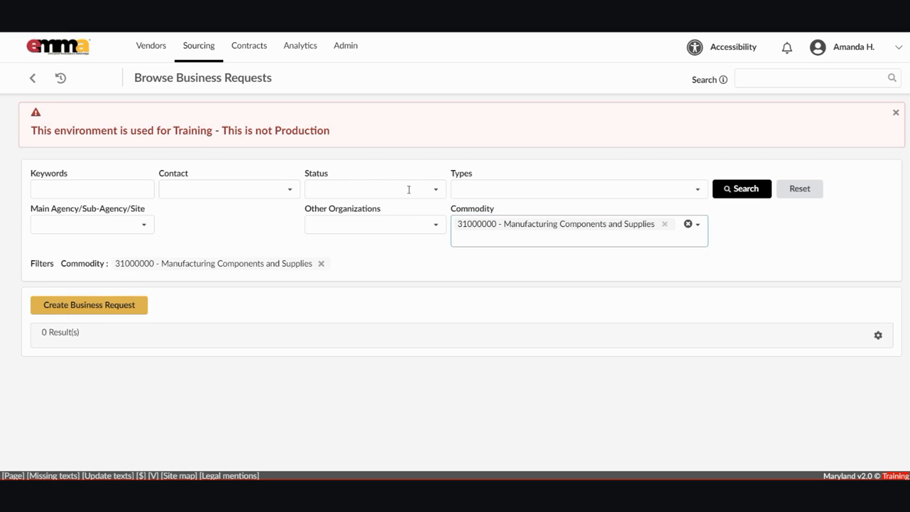
click(556, 165)
click(742, 189)
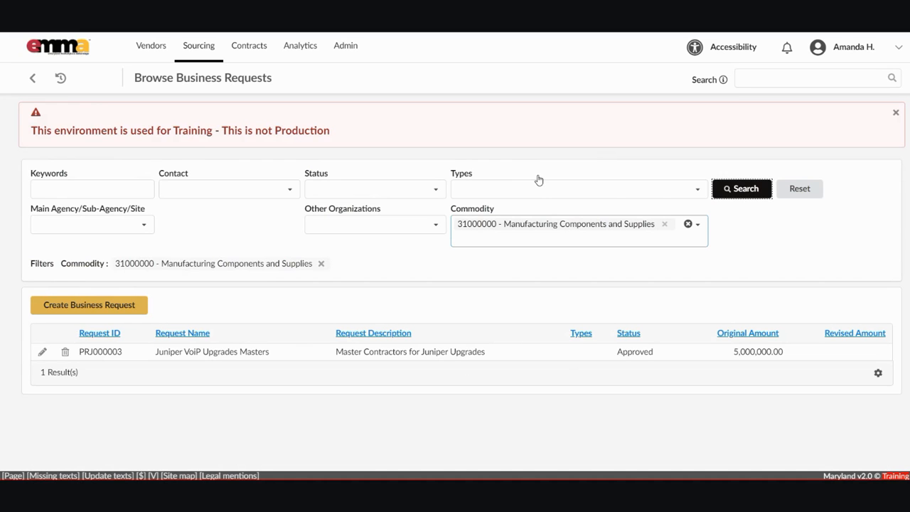
click(687, 224)
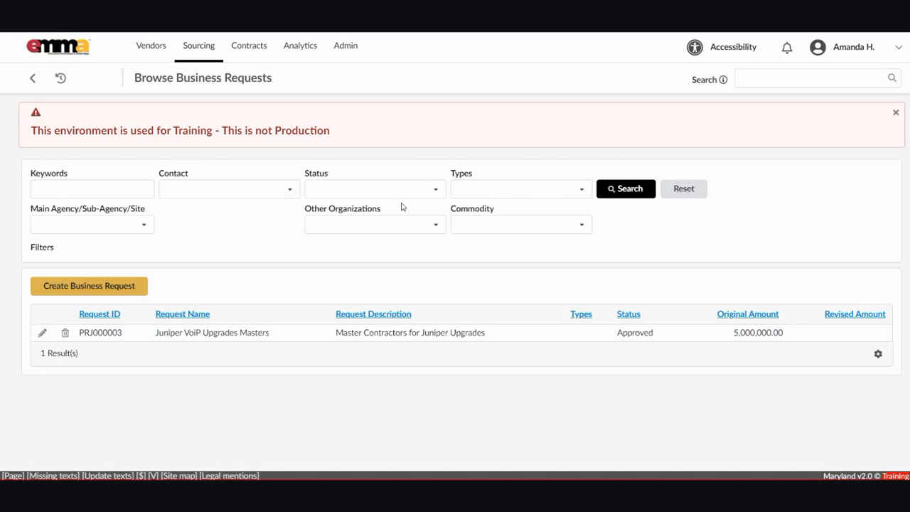
Search requests by a contact person plus commodity 31000000, still listing PRJ000003.
click(234, 187)
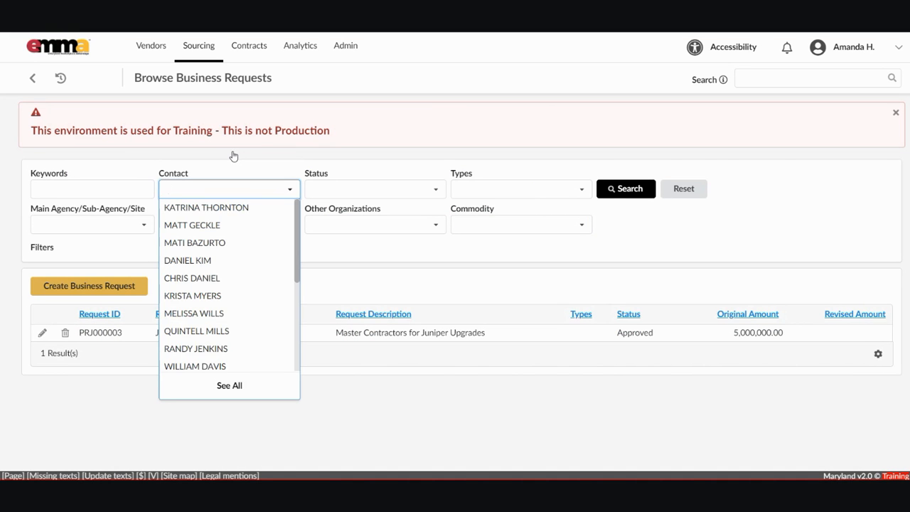
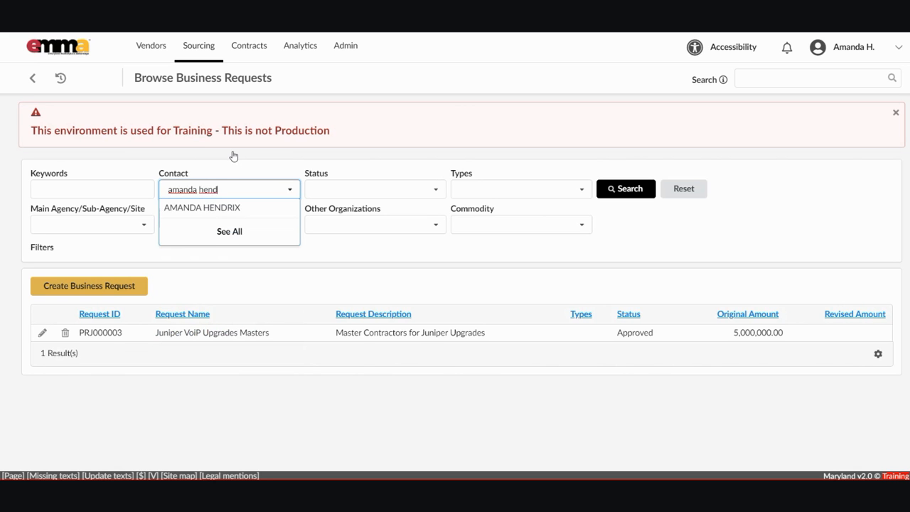
click(236, 207)
click(475, 237)
text(3100000)
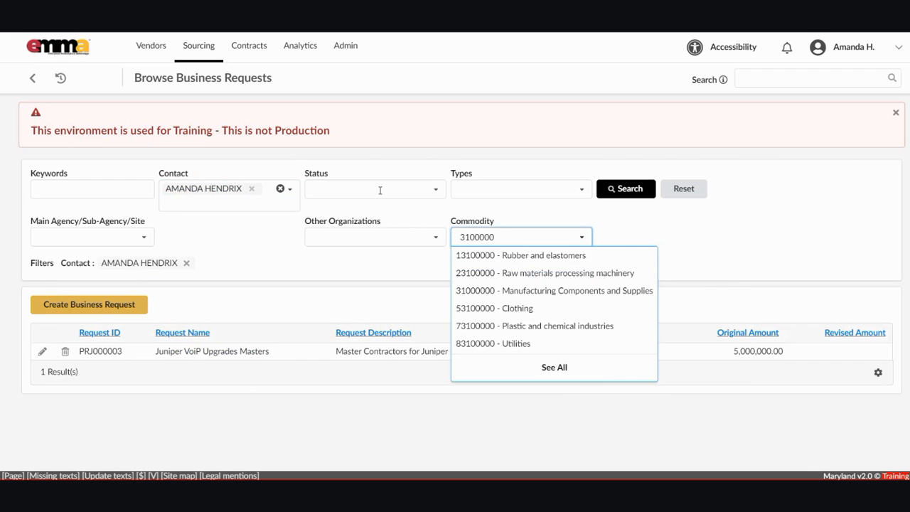
text(00)
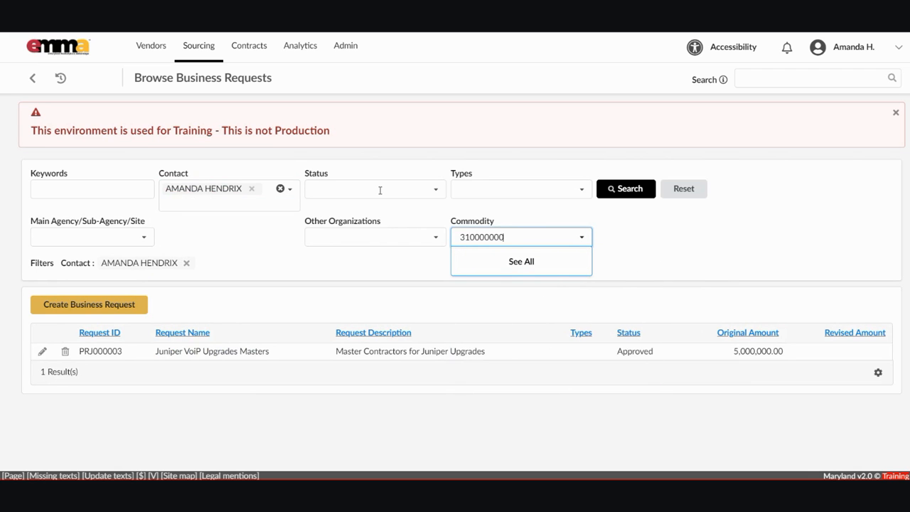
key(BackSpace)
key(Down)
key(Return)
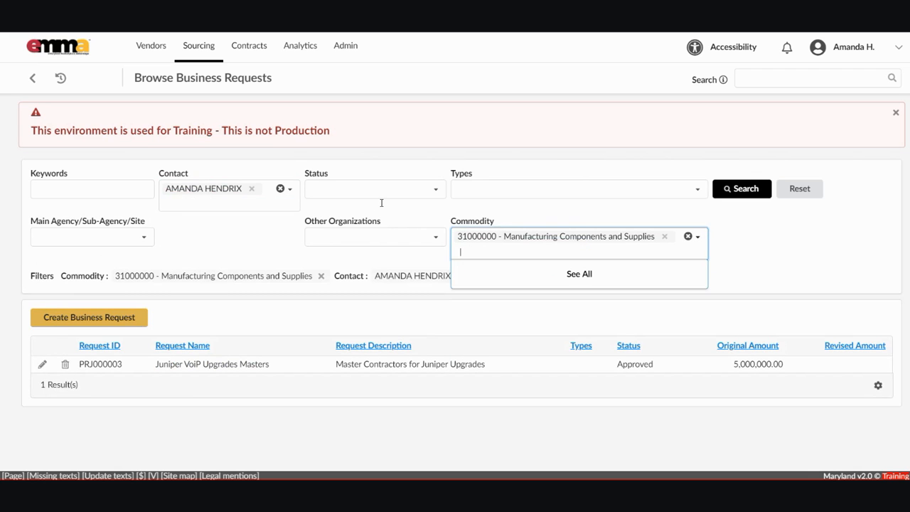
key(Return)
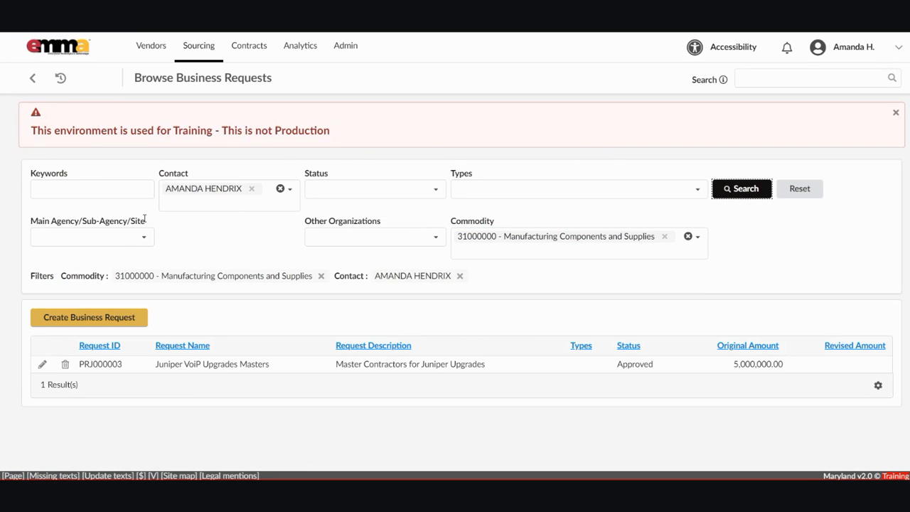
Remove the contact person and 31000000 commodity filters.
click(318, 255)
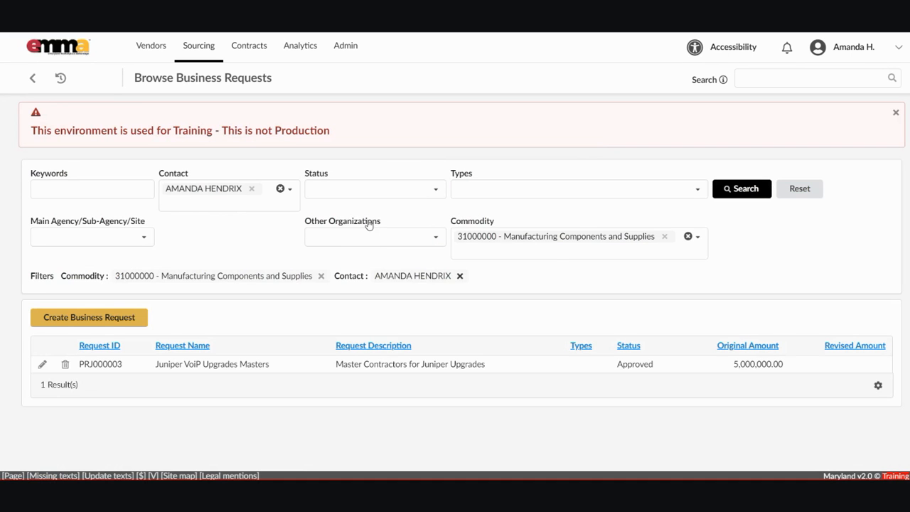
click(460, 276)
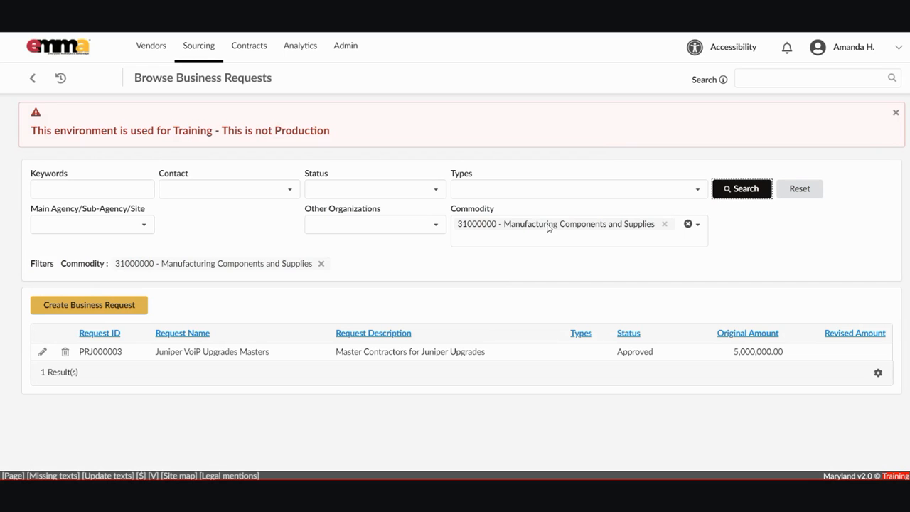
click(322, 264)
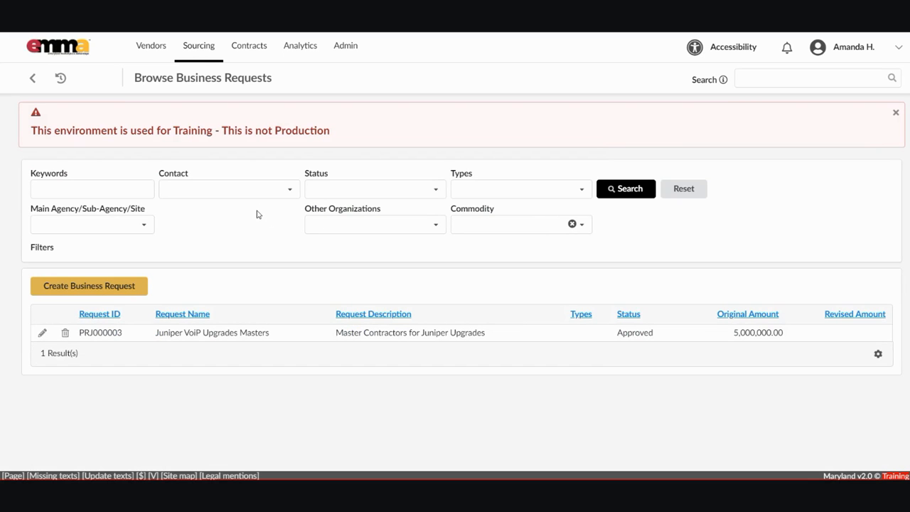